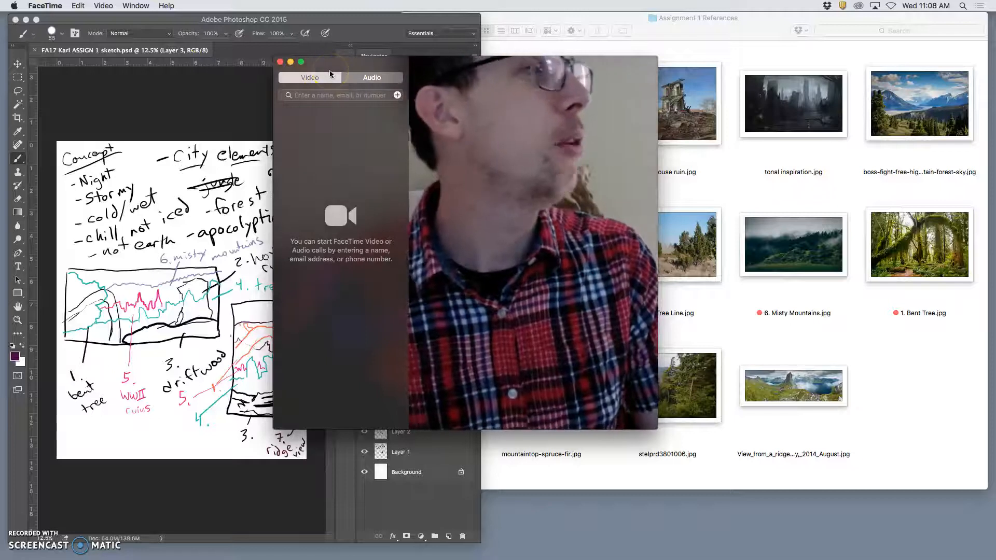
# Enlarge the FaceTime camera preview and capture a screenshot of the page held up to the camera
pyautogui.click(300, 62)
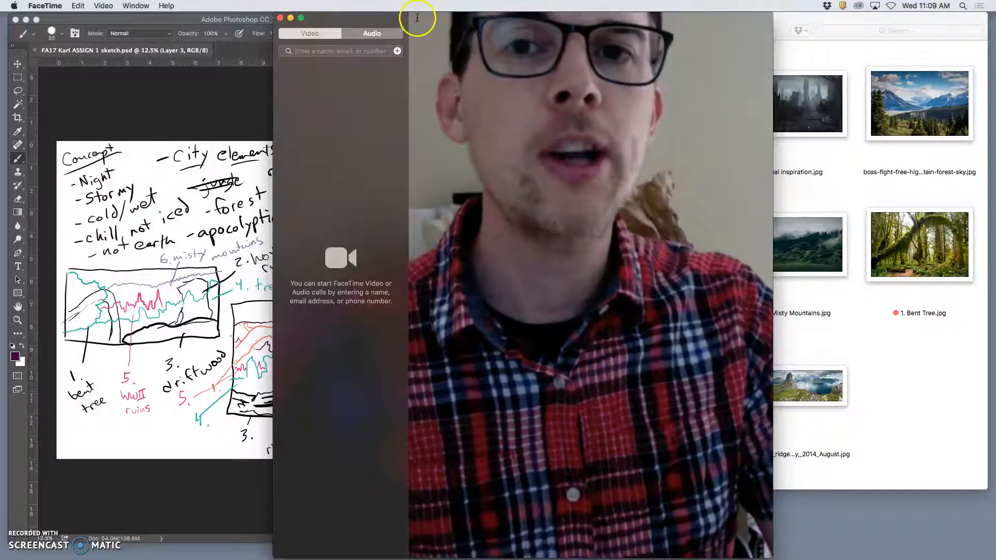
pyautogui.moveTo(413, 15); pyautogui.dragTo(751, 540)
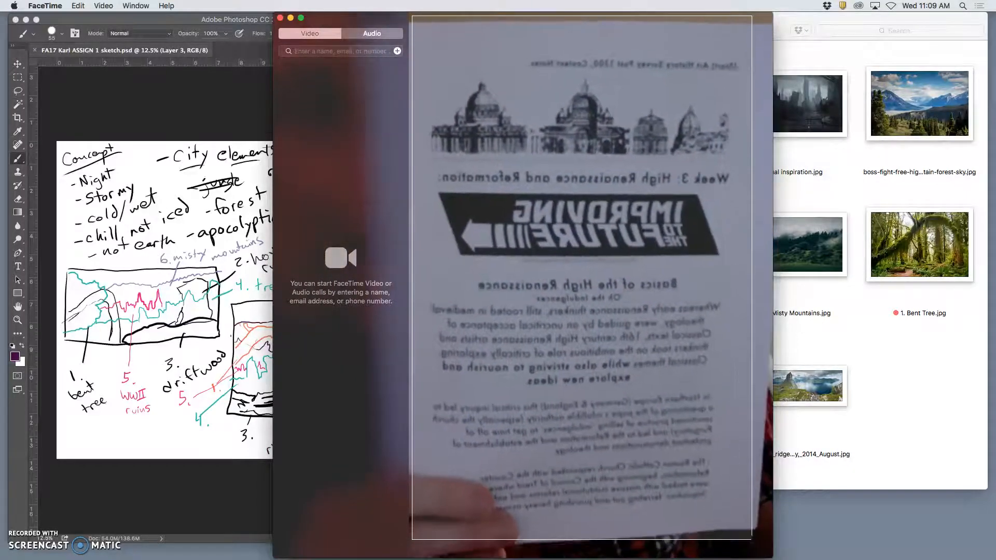
pyautogui.moveTo(752, 539); pyautogui.dragTo(752, 541)
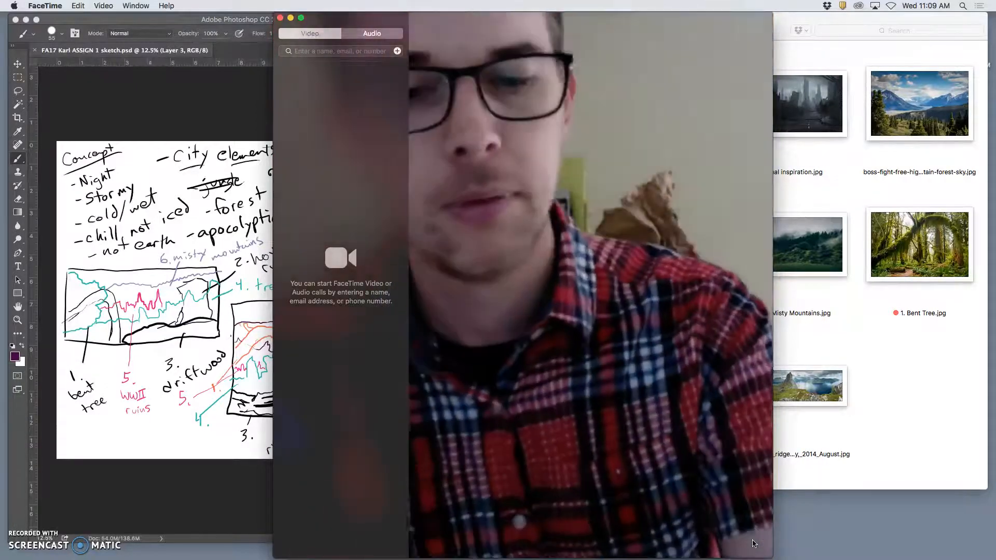
# Open the captured screenshot from the desktop in Preview and place its window beside the Photoshop sketch, with FaceTime out of the way
pyautogui.press('F11')
pyautogui.doubleClick(961, 36)
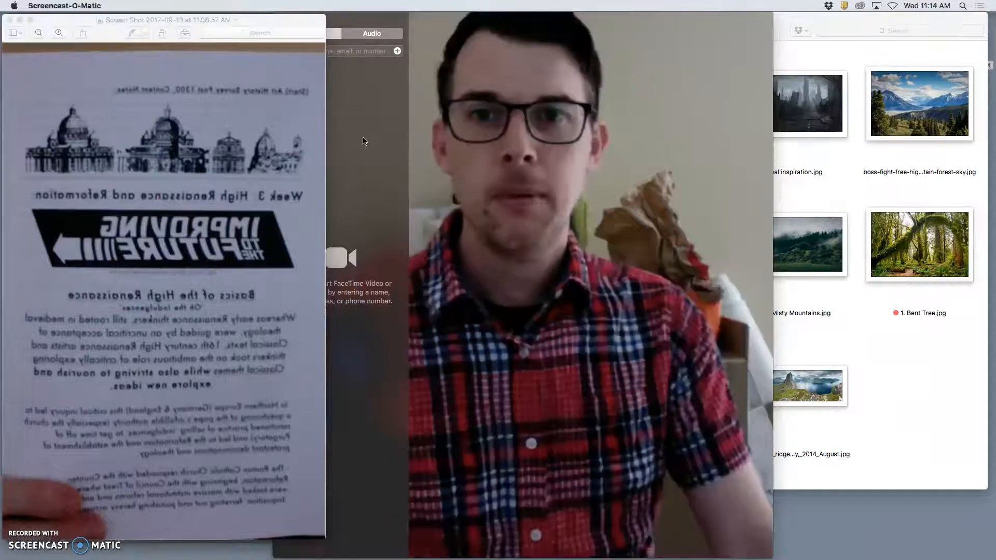
pyautogui.click(338, 94)
pyautogui.click(282, 22)
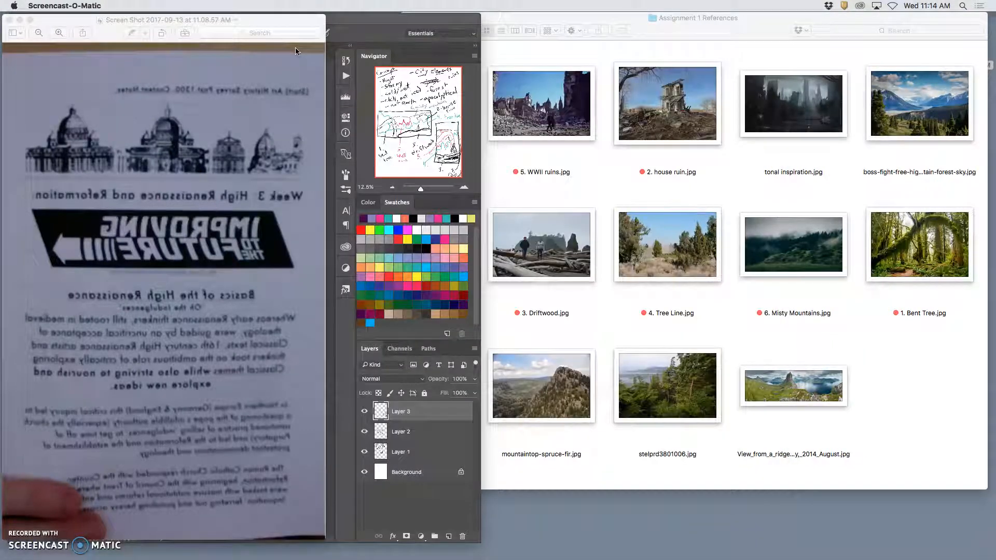
pyautogui.moveTo(267, 21); pyautogui.dragTo(709, 18)
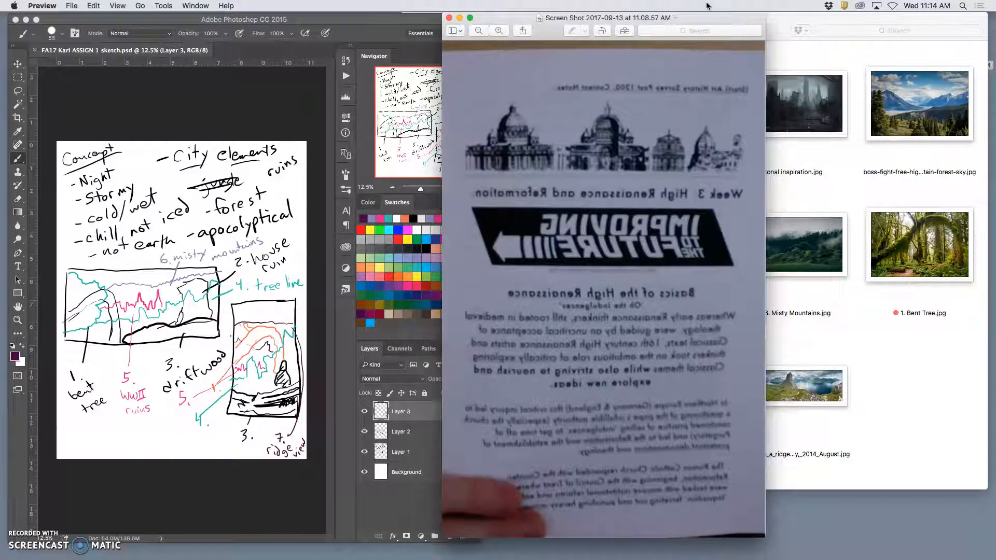
pyautogui.moveTo(721, 20); pyautogui.dragTo(674, 17)
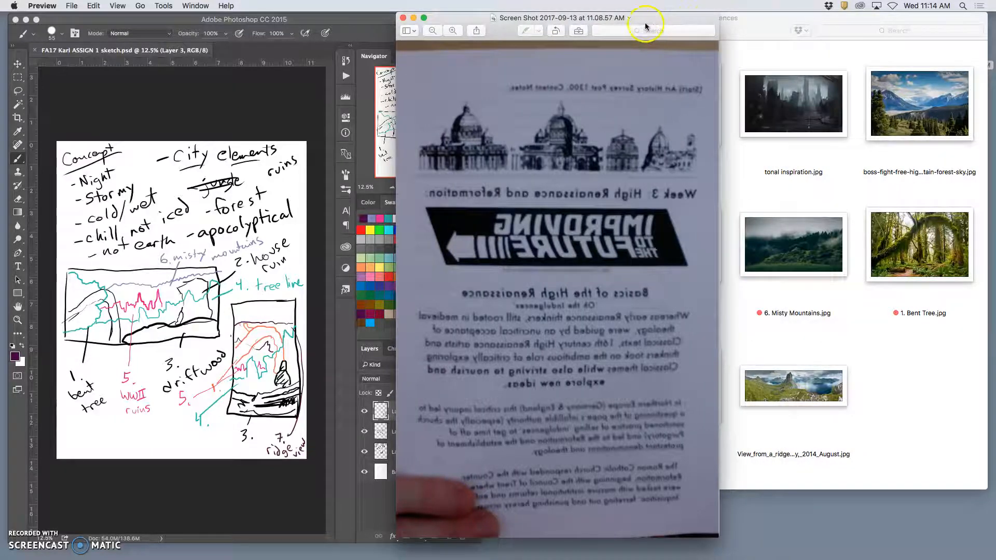
# Reveal the desktop and reopen the captured screenshot file in Preview
pyautogui.press('F11')
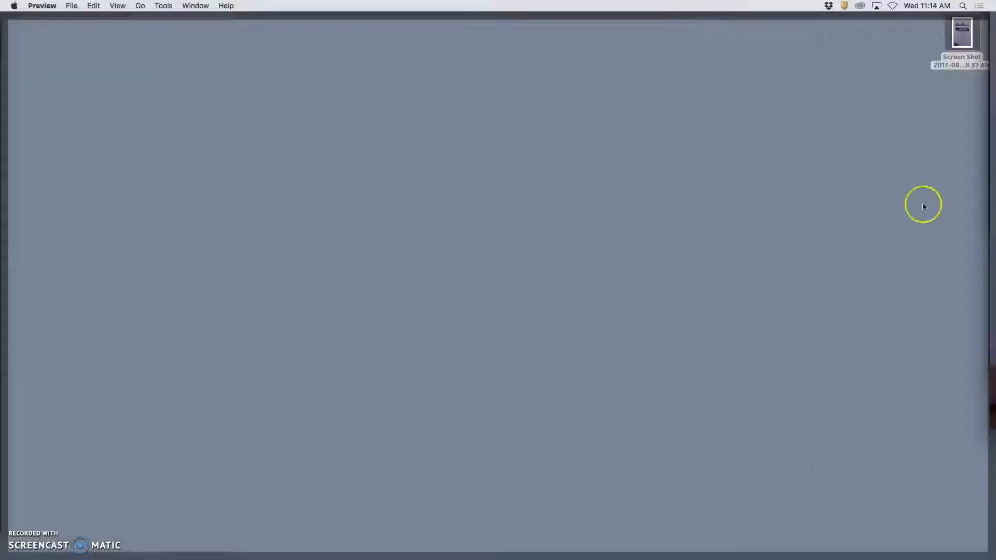
pyautogui.click(955, 37)
pyautogui.click(959, 43)
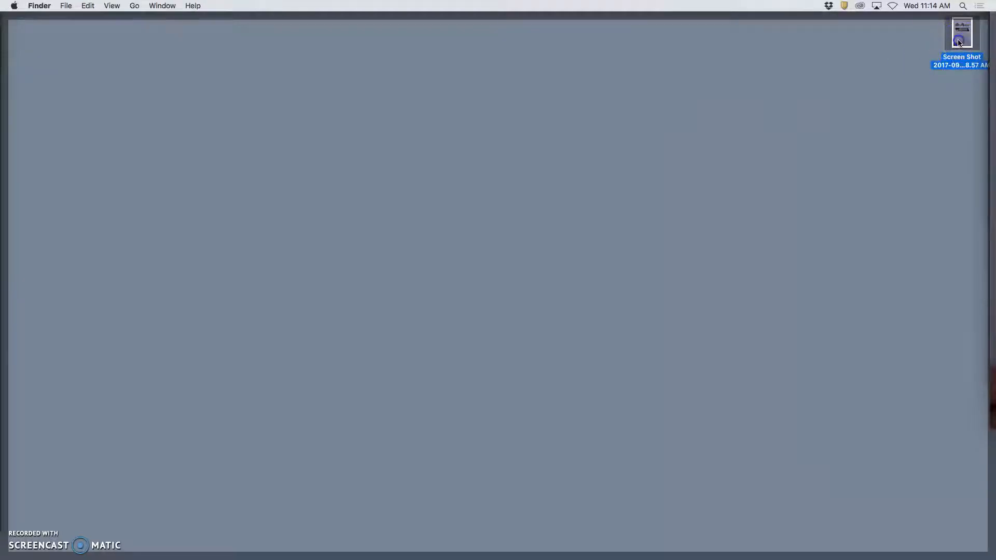
pyautogui.doubleClick(958, 42)
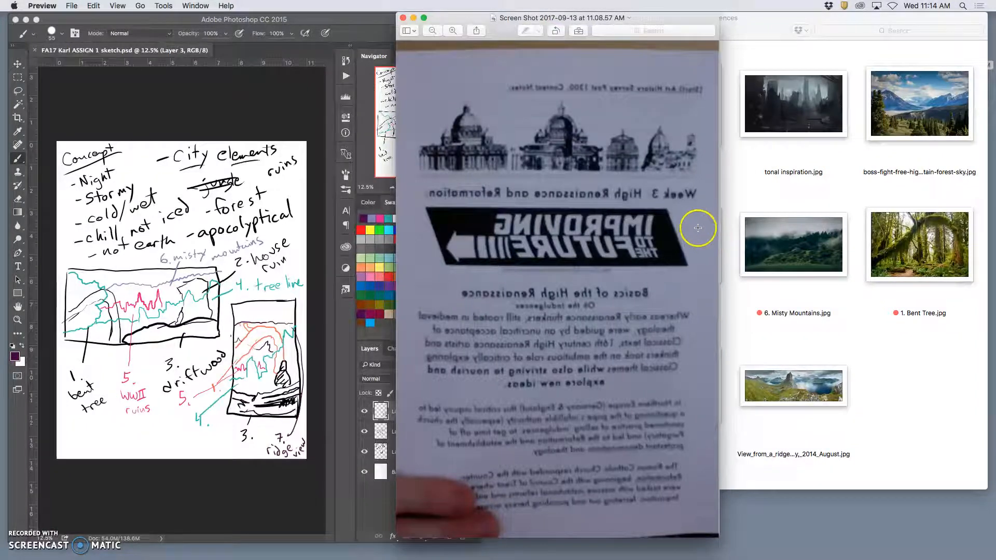
# Move the image window over the Photoshop sketch and flip the mirrored page horizontally
pyautogui.moveTo(639, 21); pyautogui.dragTo(582, 21)
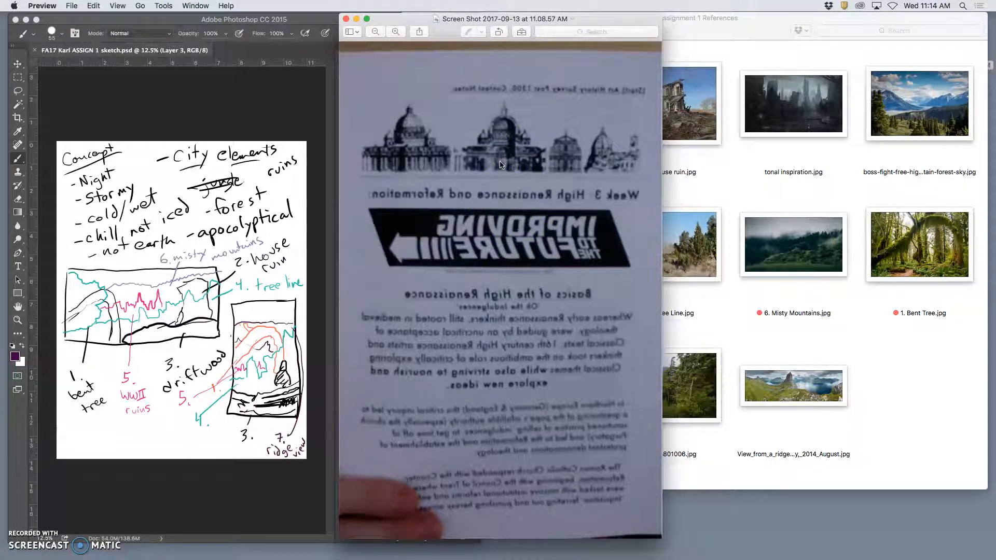
pyautogui.moveTo(583, 19); pyautogui.dragTo(395, 13)
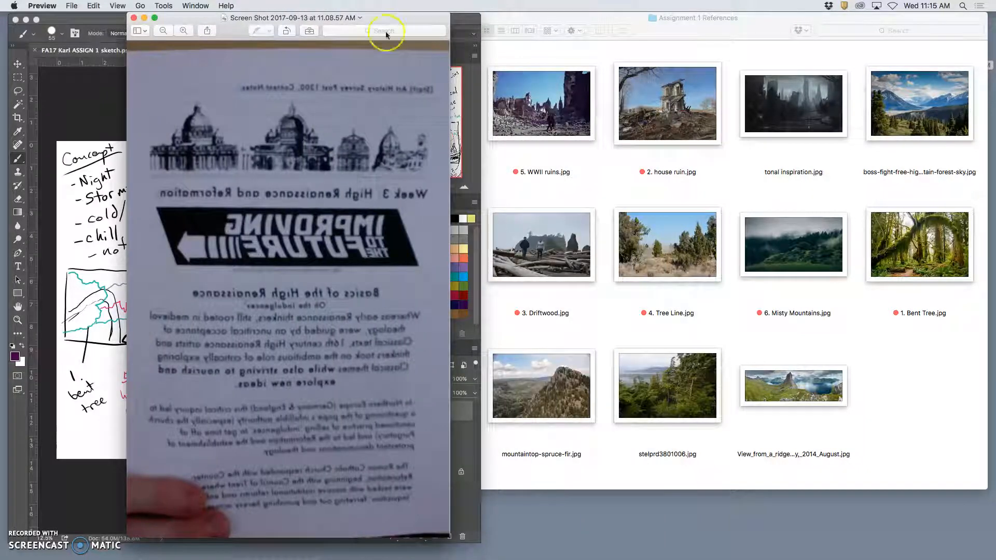
pyautogui.click(165, 6)
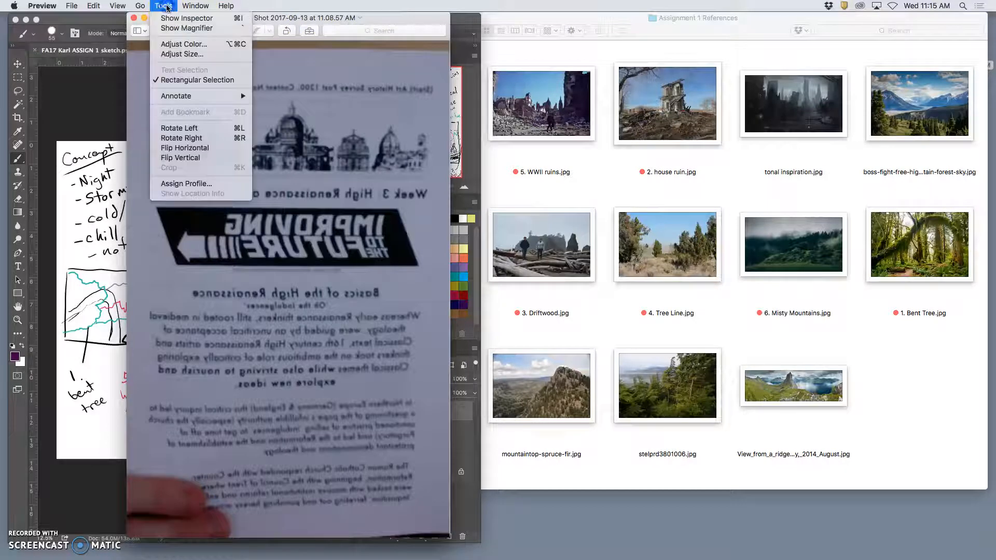
pyautogui.click(195, 150)
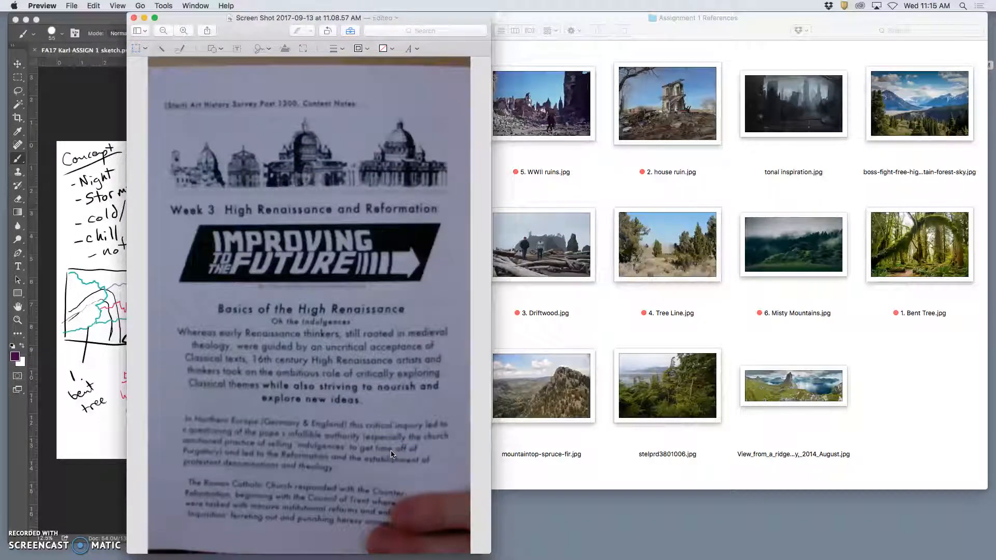
# Apply Auto Levels to the page image, then warm its temperature and shift its tint slightly toward green
pyautogui.click(164, 6)
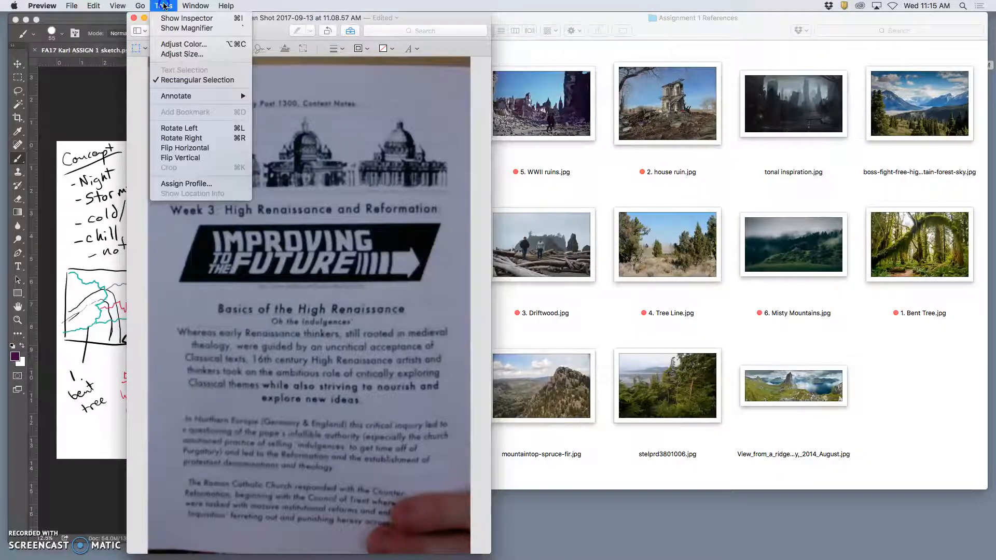
pyautogui.click(175, 46)
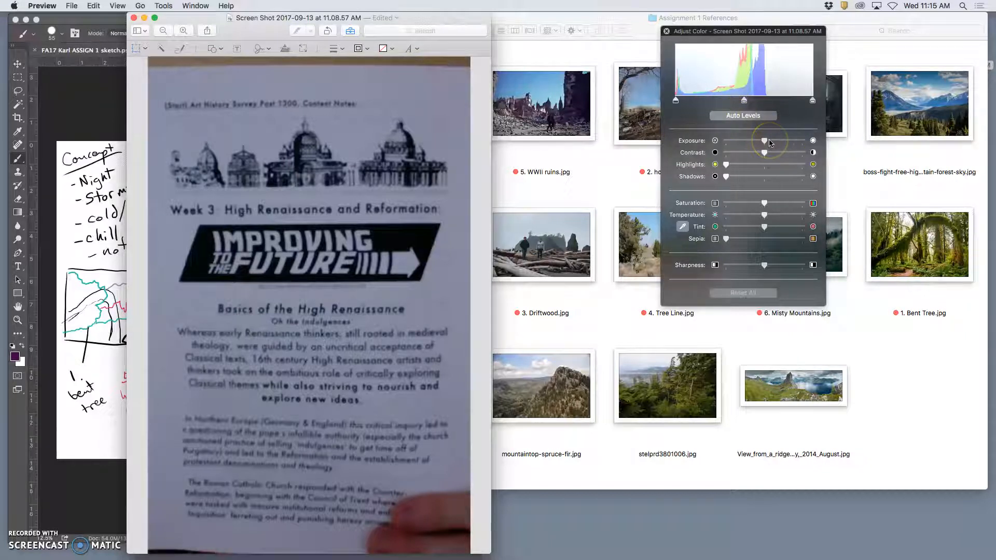
pyautogui.click(749, 119)
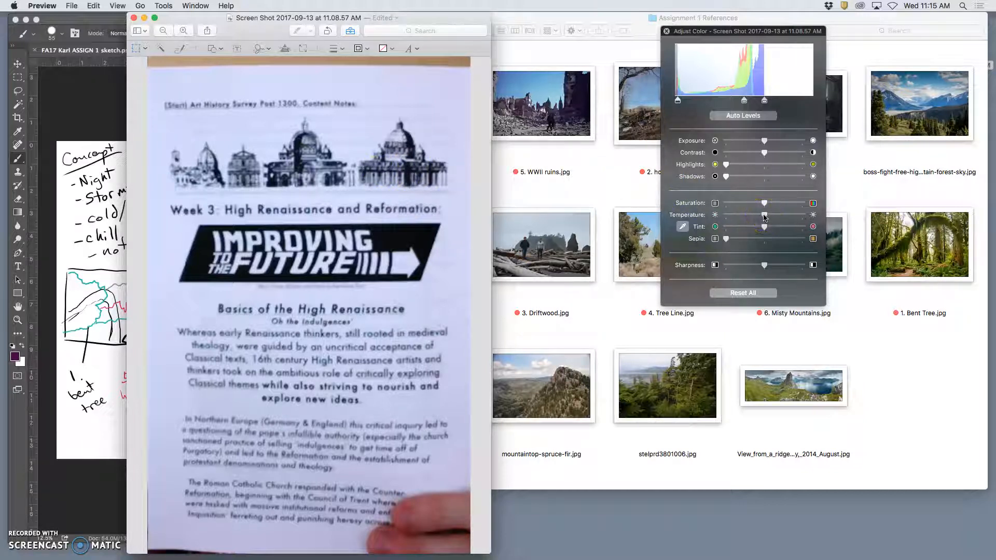
pyautogui.moveTo(764, 216)
pyautogui.mouseDown()
pyautogui.moveTo(774, 217)
pyautogui.moveTo(750, 217)
pyautogui.moveTo(784, 217)
pyautogui.moveTo(760, 228)
pyautogui.mouseUp()
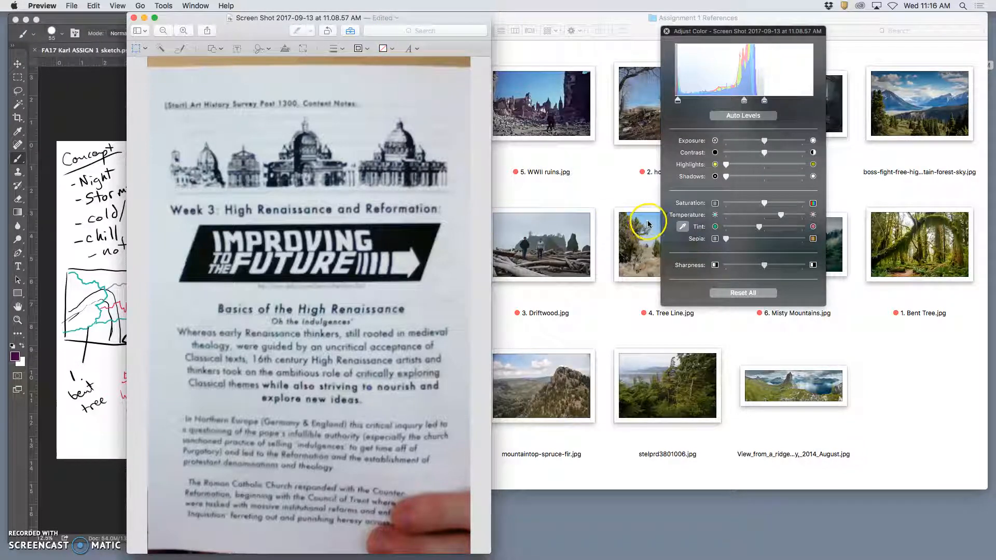
# Return to the page image's color adjustments and raise its sharpness to nearly the maximum
pyautogui.click(171, 6)
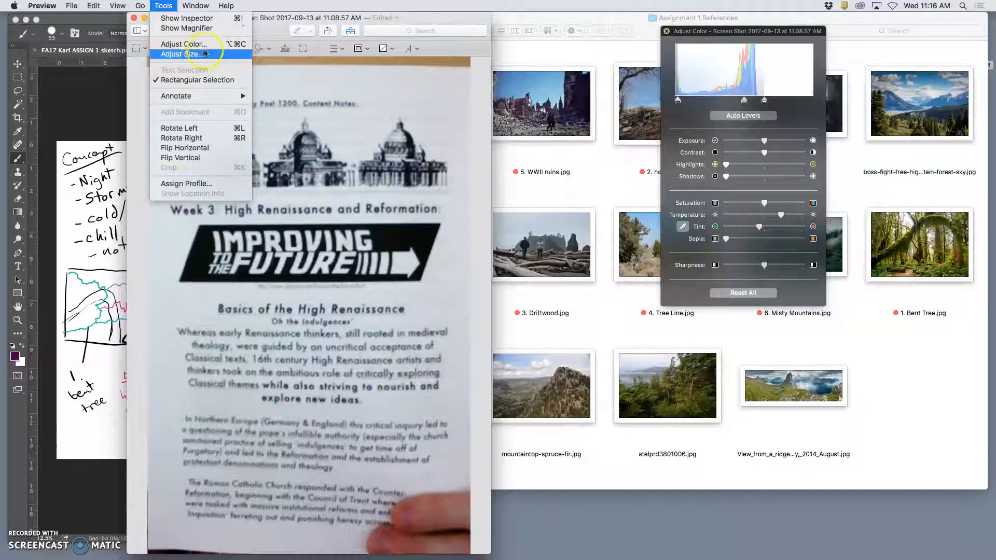
pyautogui.click(197, 46)
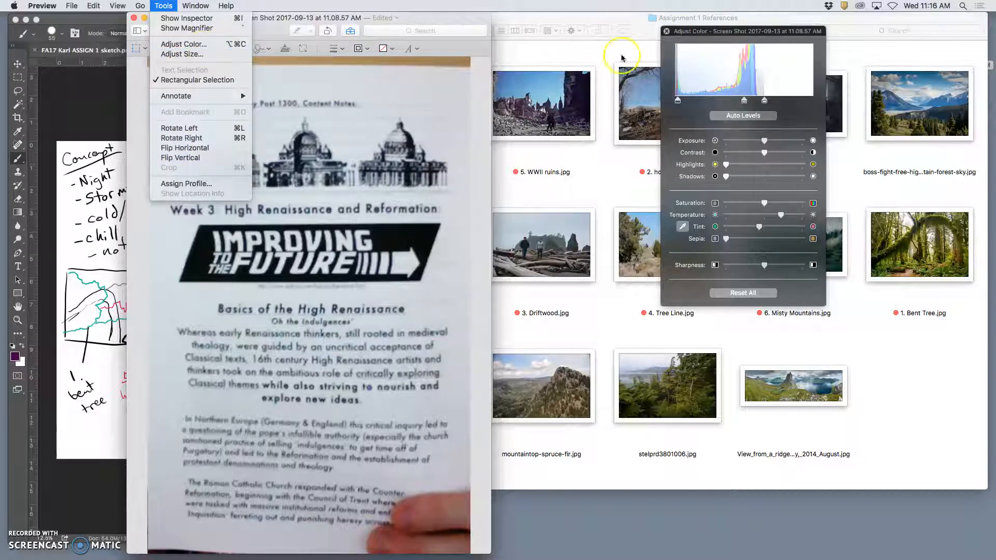
pyautogui.click(710, 33)
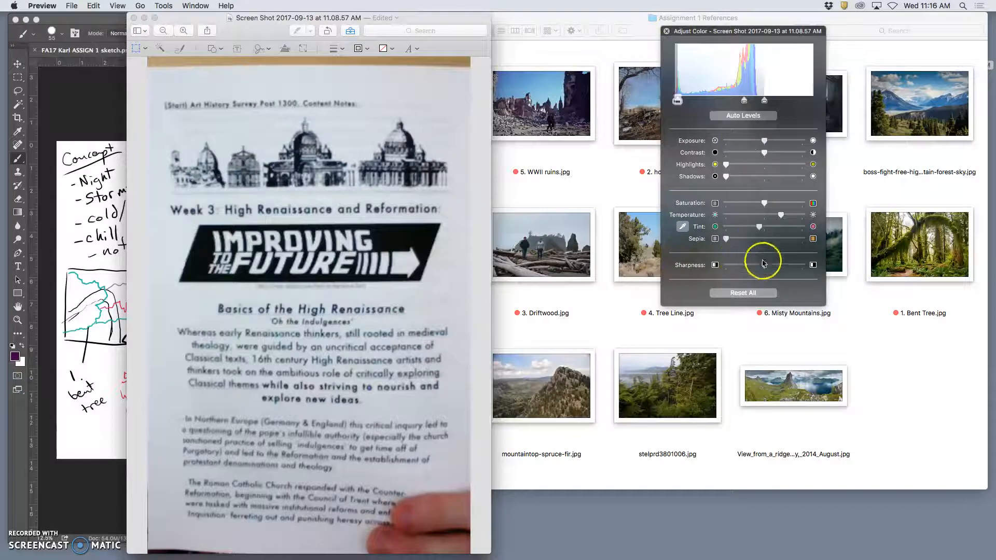
pyautogui.moveTo(766, 268); pyautogui.dragTo(802, 265)
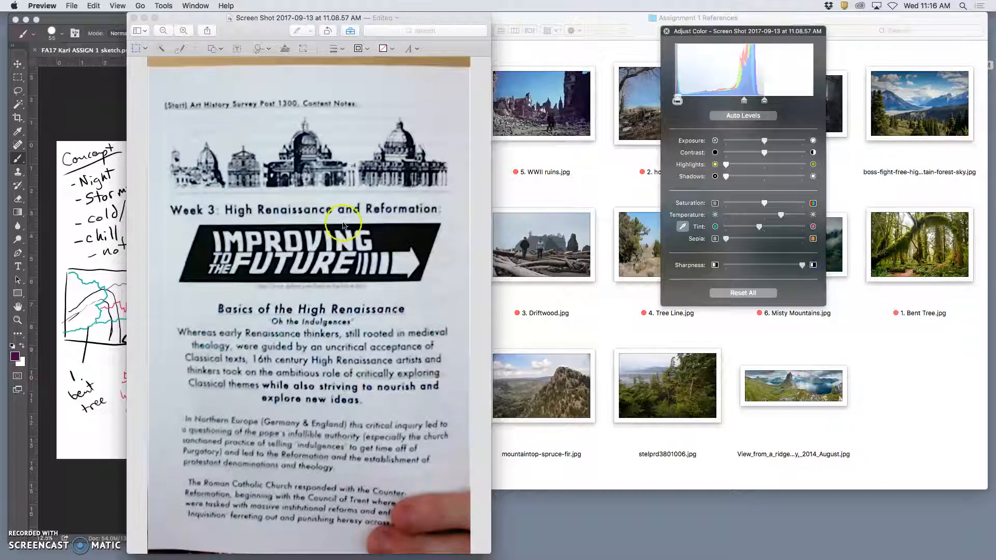
# Examine the sharpened page text up close around the "Basics of the High Renaissance" heading
pyautogui.scroll(5, 318, 214)
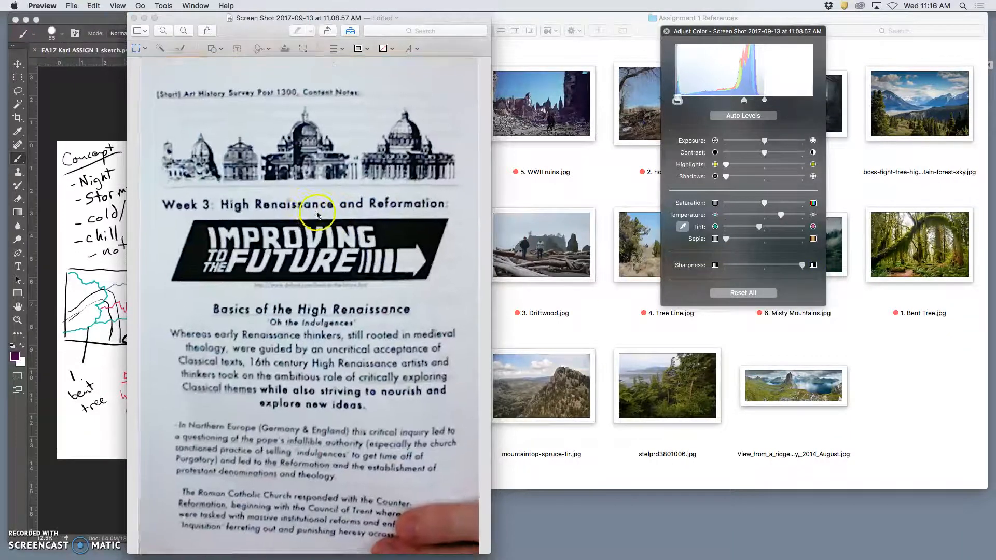
pyautogui.scroll(5, 318, 215)
pyautogui.scroll(1, 319, 214)
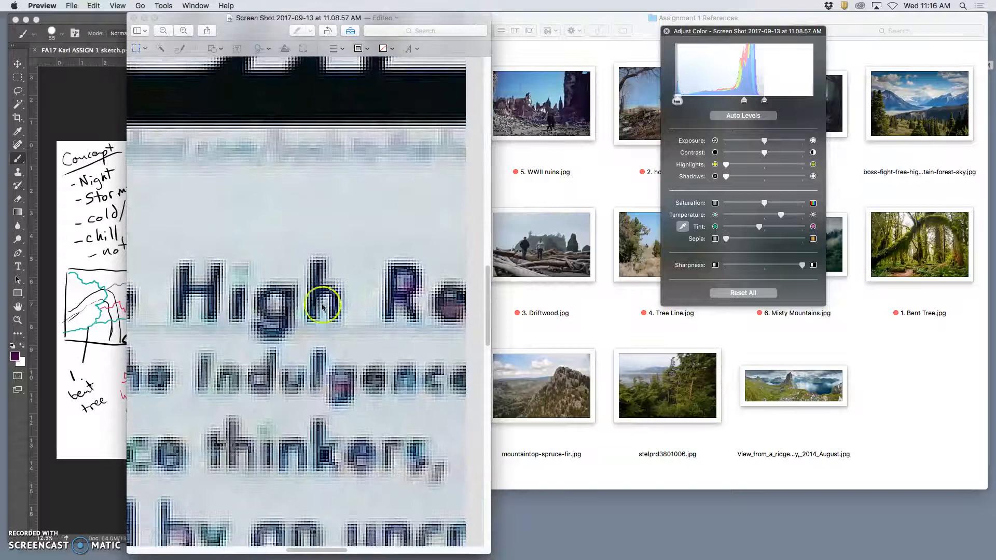
pyautogui.scroll(-1, 322, 301)
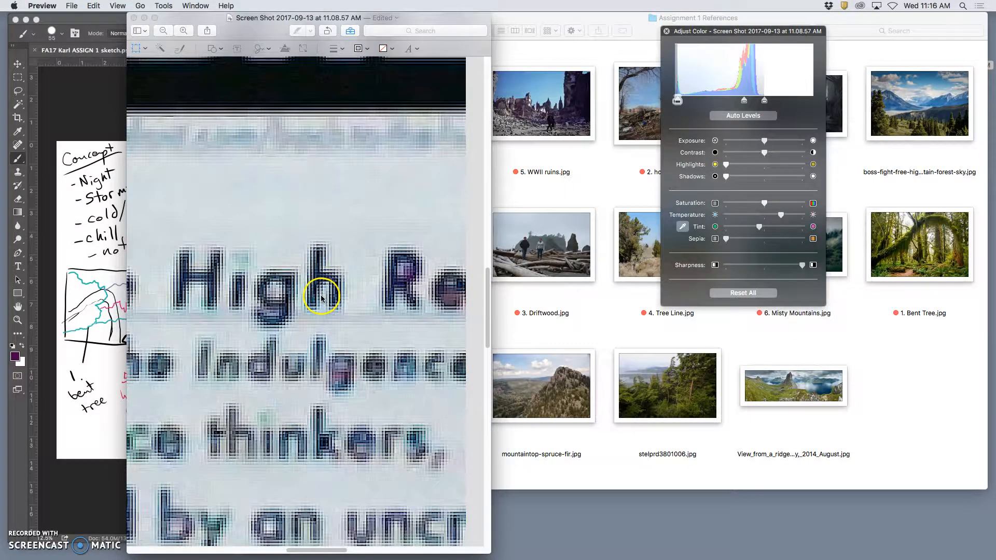
pyautogui.scroll(-3, 322, 298)
pyautogui.scroll(10, 319, 291)
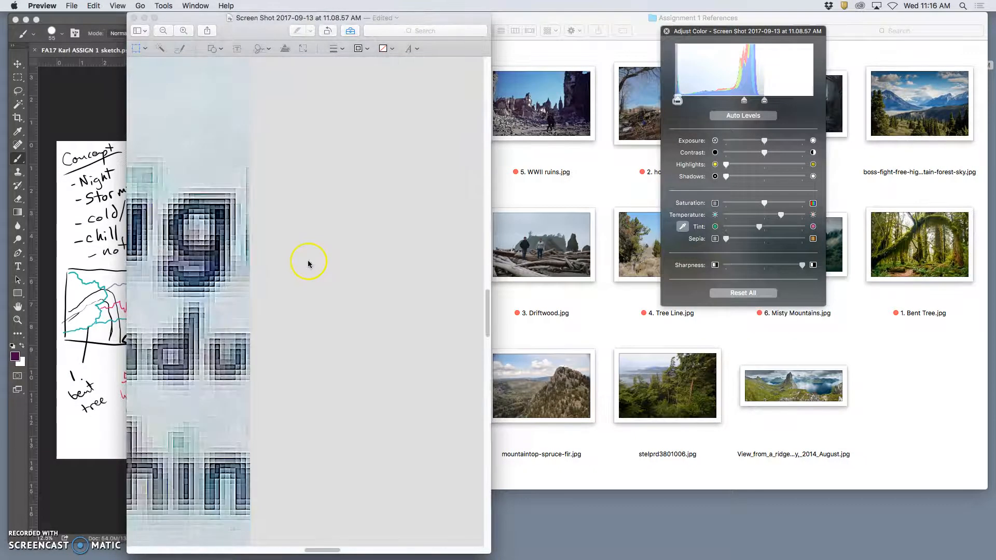
pyautogui.scroll(-10, 308, 264)
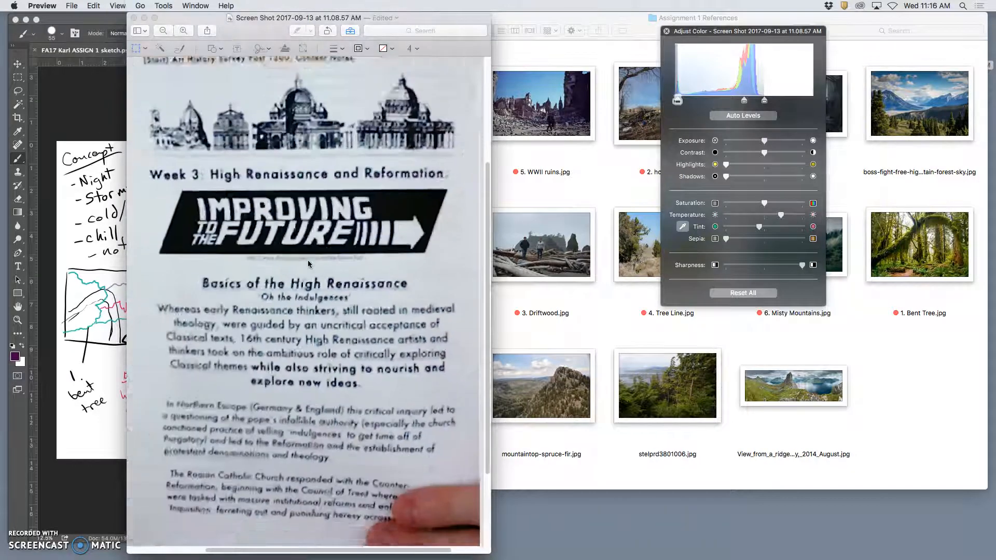
pyautogui.scroll(-3, 309, 264)
pyautogui.click(318, 270)
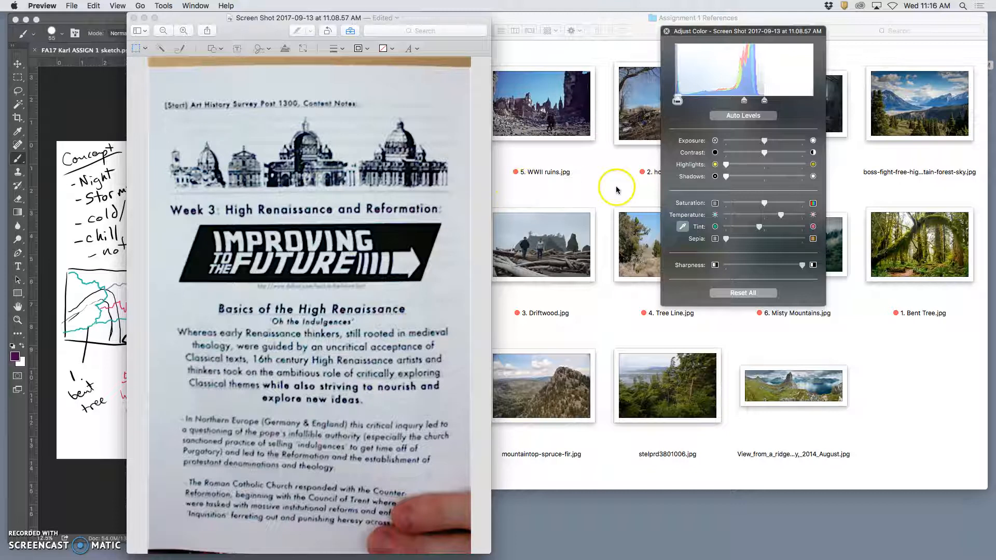
# Rotate the page image left once and rotate it back upright
pyautogui.click(250, 33)
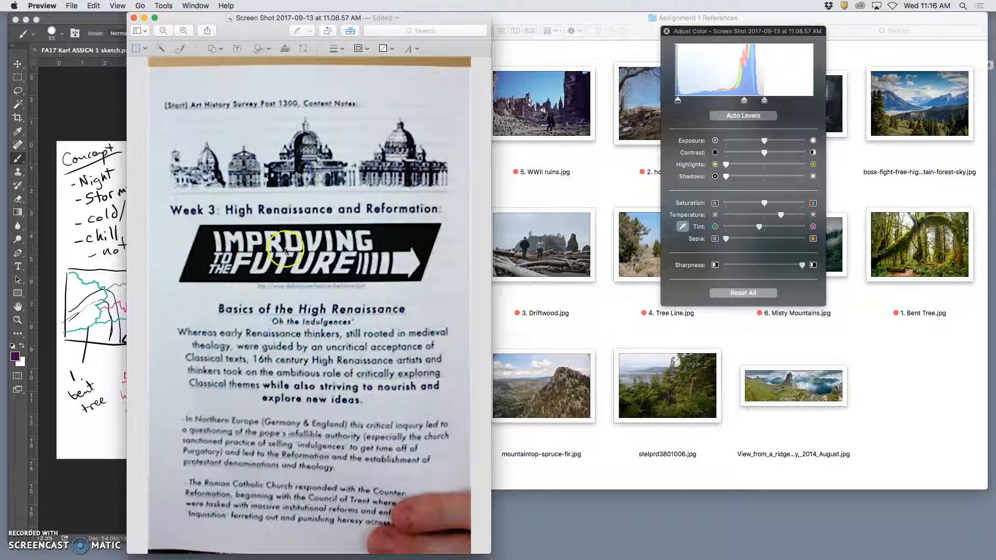
pyautogui.click(164, 6)
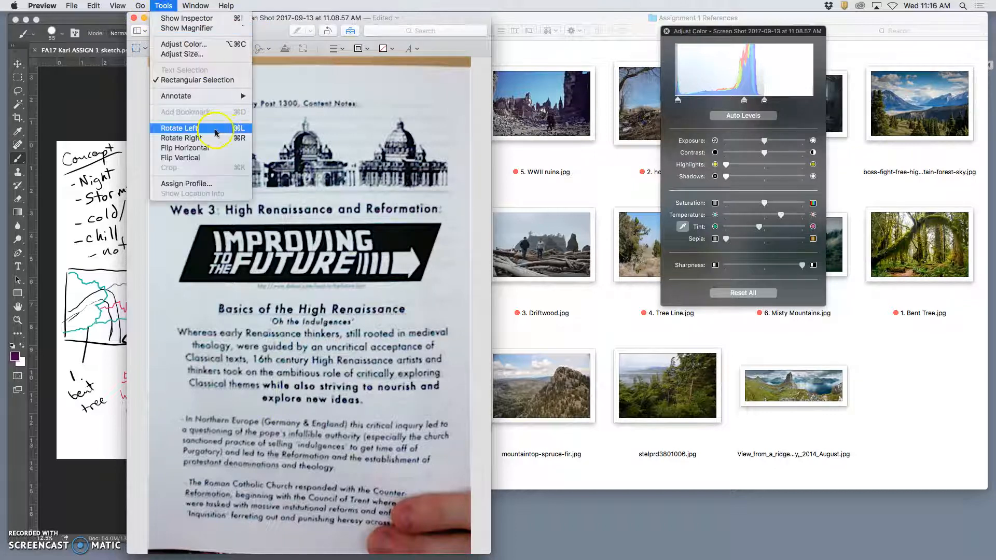
pyautogui.click(171, 129)
pyautogui.click(163, 7)
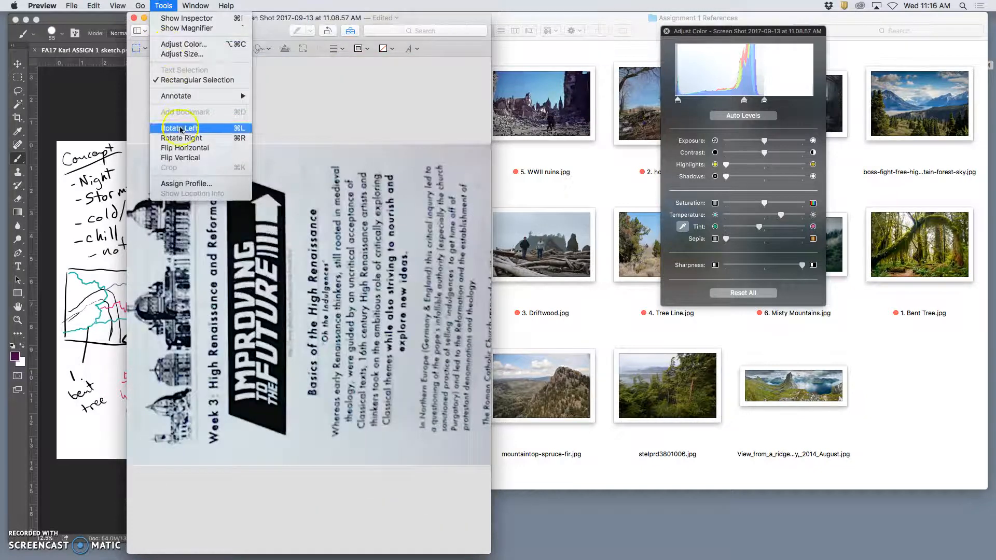
pyautogui.click(239, 138)
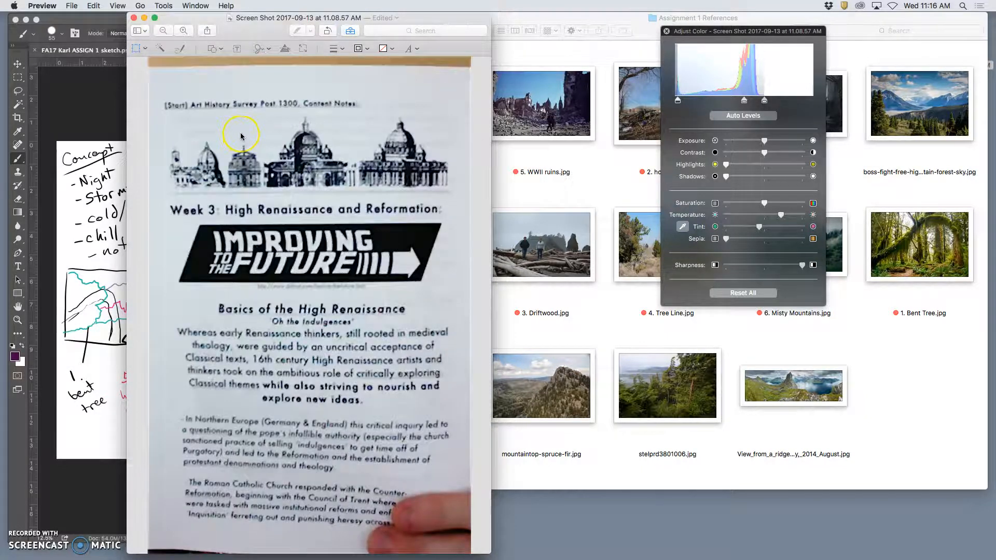
# Rotate the page image left repeatedly through its orientations, ending with the page sideways
pyautogui.press('super+l')
pyautogui.press('super+l')
pyautogui.press('super+l')
pyautogui.press('super+l')
pyautogui.press('super+l')
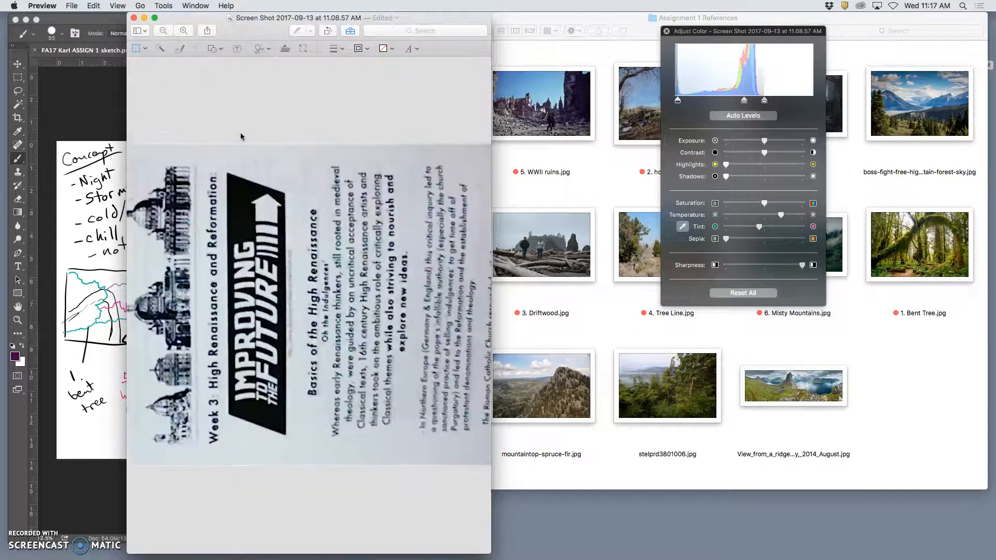
# Widen the Preview window to fit the whole sideways page and rotate the image left until it is upright
pyautogui.click(459, 417)
pyautogui.moveTo(489, 547); pyautogui.dragTo(627, 535)
pyautogui.click(265, 190)
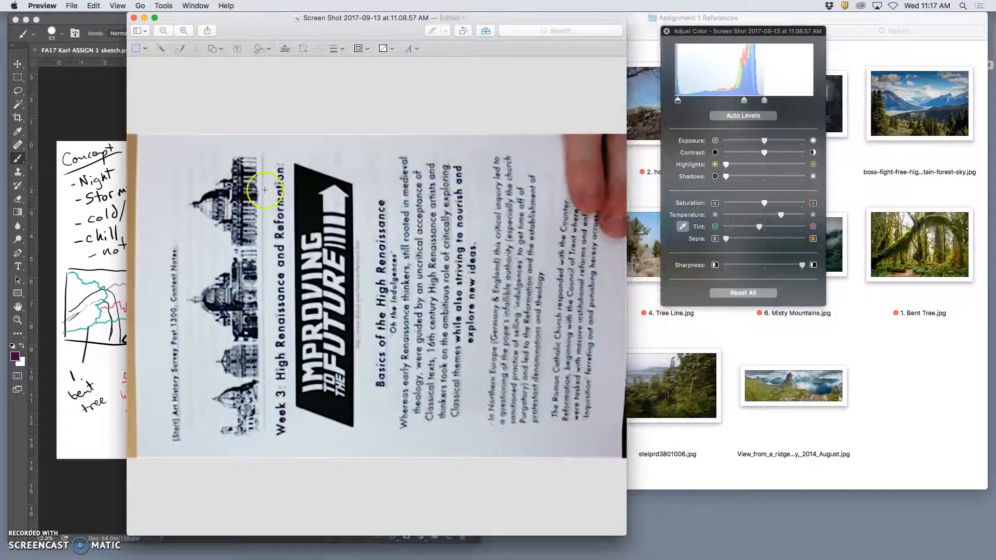
pyautogui.click(359, 228)
pyautogui.press('super+l')
pyautogui.press('super+l')
pyautogui.press('super+l')
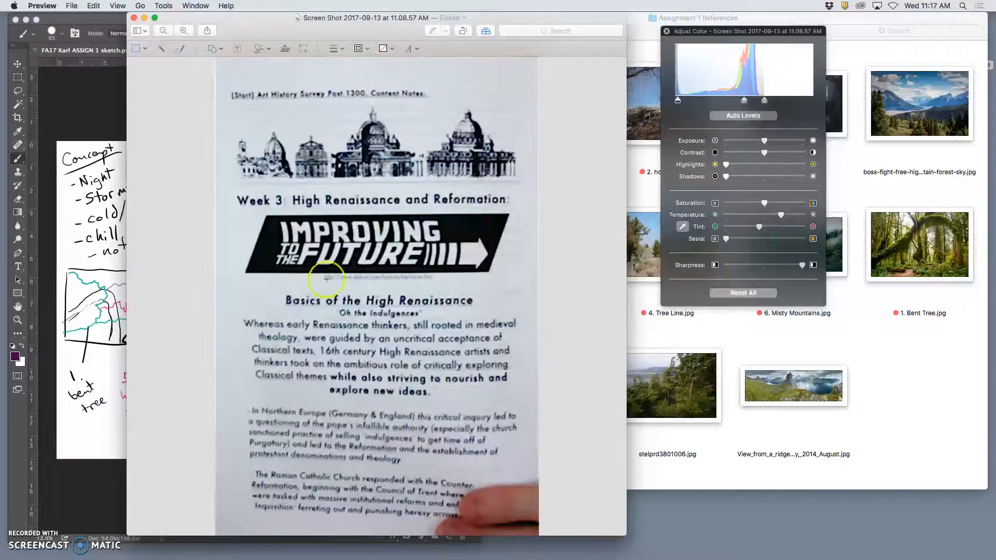
# Close the edited page image in Preview and reopen the screenshot file from the desktop
pyautogui.click(750, 295)
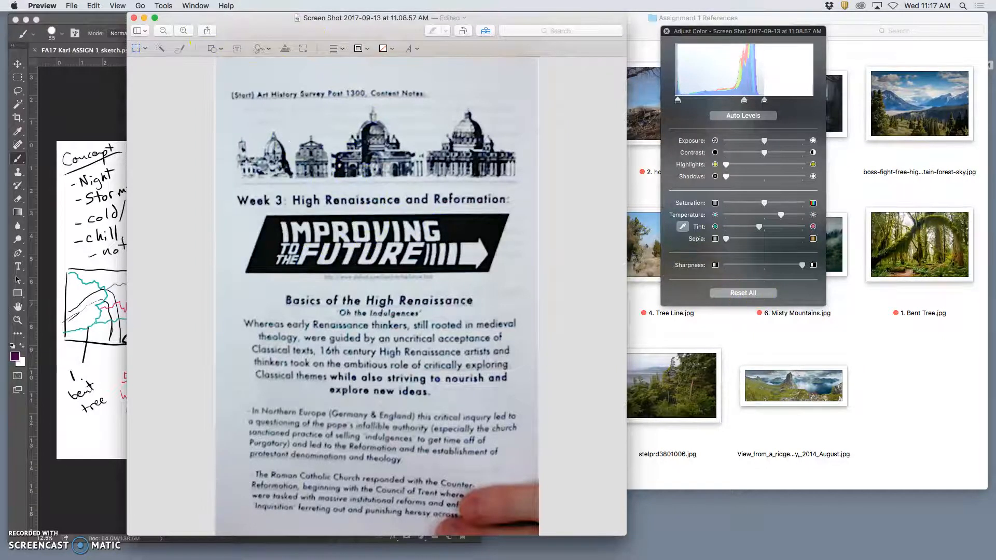
pyautogui.click(135, 18)
pyautogui.press('F11')
pyautogui.doubleClick(961, 34)
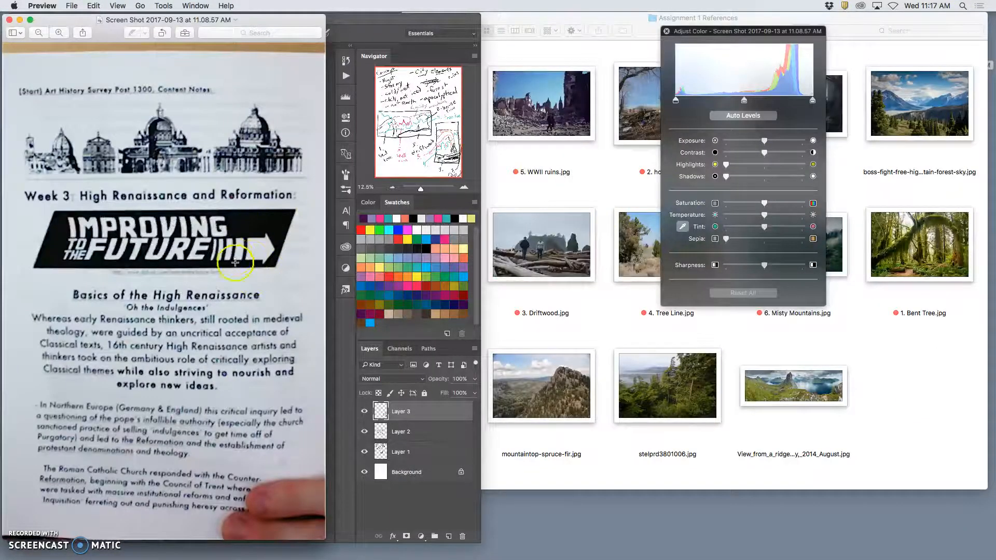
# Try lowering the white point and raising the black point in the page image's levels, and reset all color adjustments
pyautogui.moveTo(812, 101); pyautogui.dragTo(788, 101)
pyautogui.moveTo(676, 100)
pyautogui.mouseDown()
pyautogui.moveTo(742, 101)
pyautogui.moveTo(733, 102)
pyautogui.mouseUp()
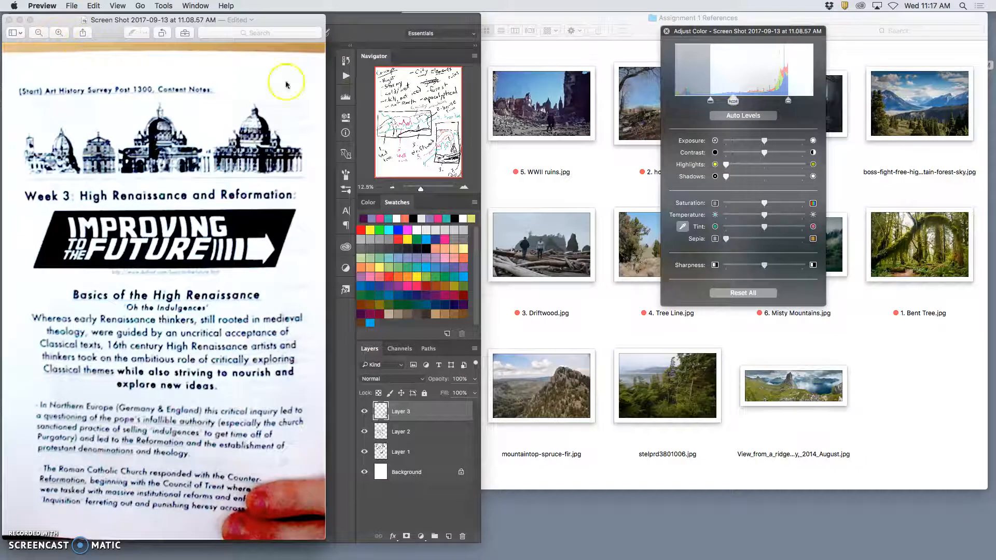
pyautogui.click(753, 295)
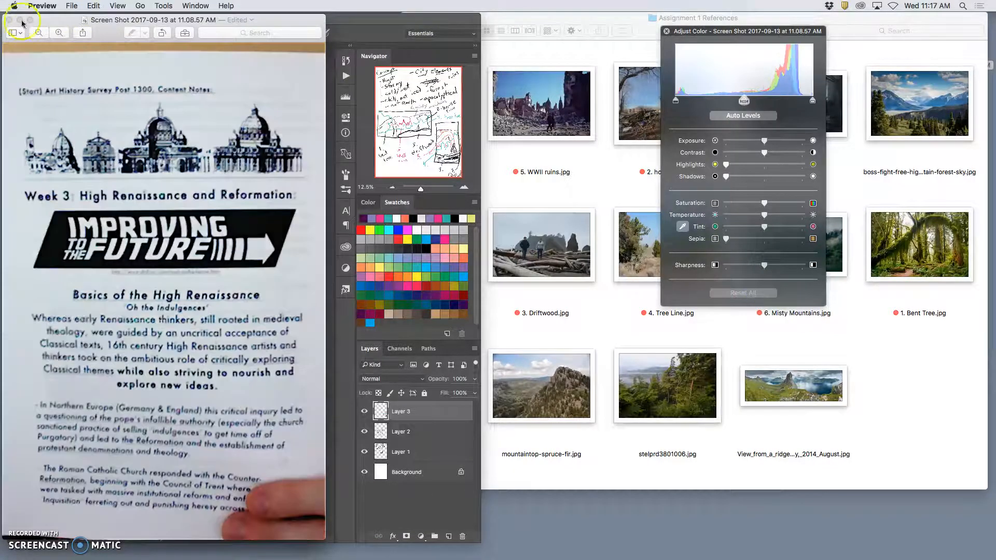
# Move the Preview window over the Photoshop canvas and close the page image
pyautogui.click(162, 6)
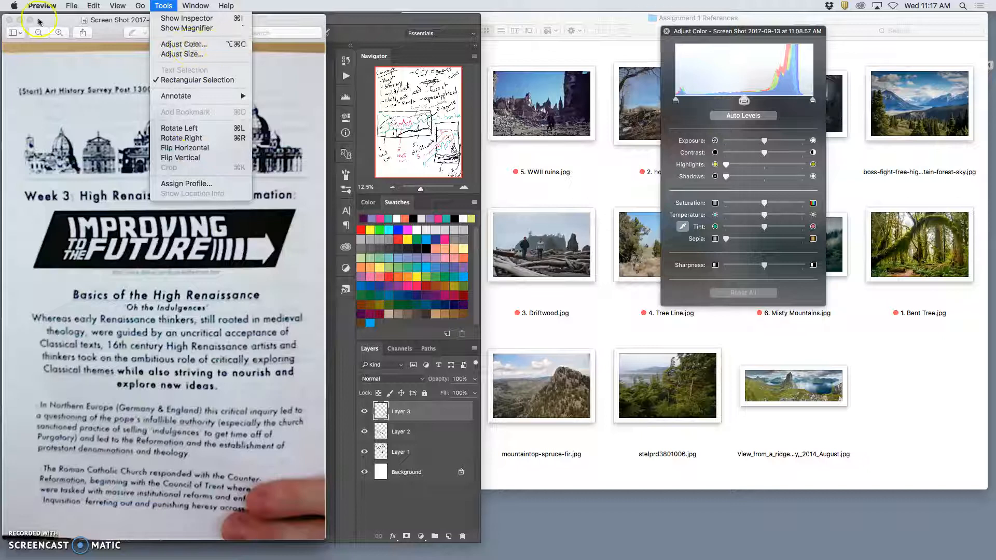
pyautogui.click(86, 24)
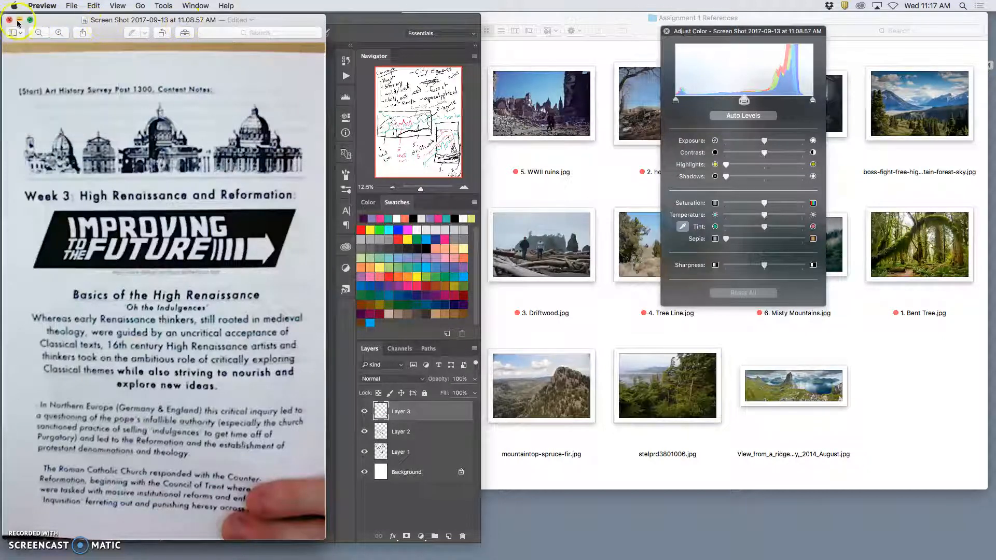
pyautogui.moveTo(62, 24); pyautogui.dragTo(301, 31)
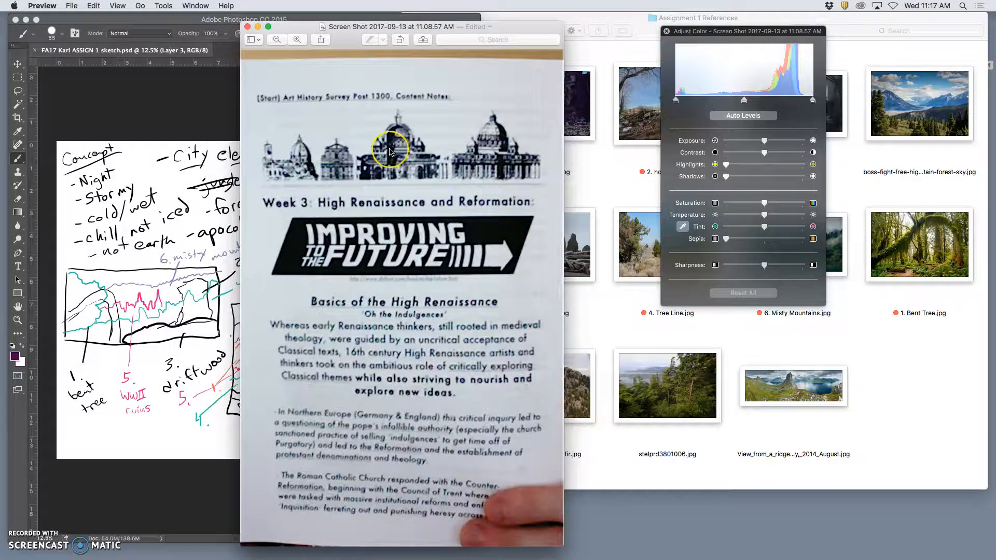
pyautogui.click(248, 27)
# Reveal the desktop and move the screenshot file away from the corner into open space
pyautogui.click(547, 191)
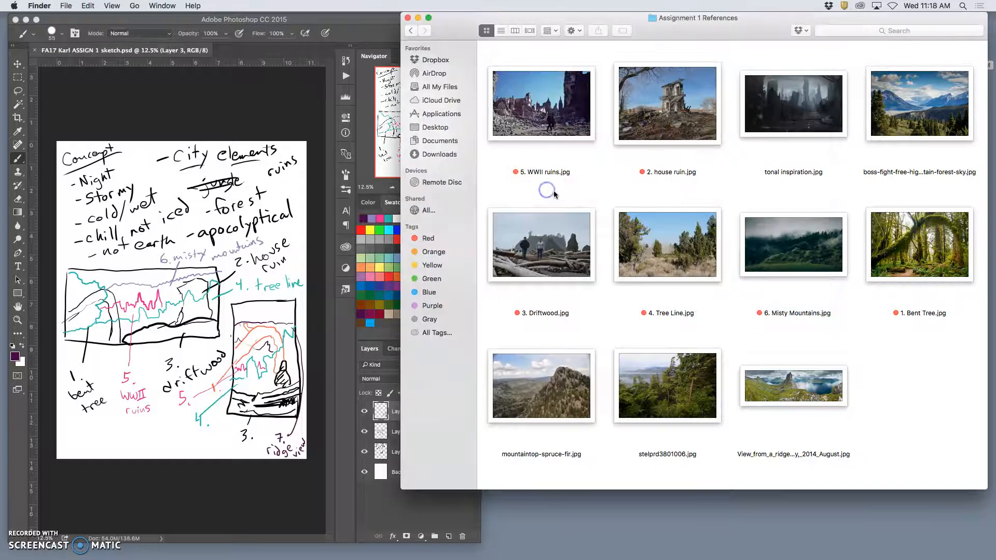
pyautogui.press('F11')
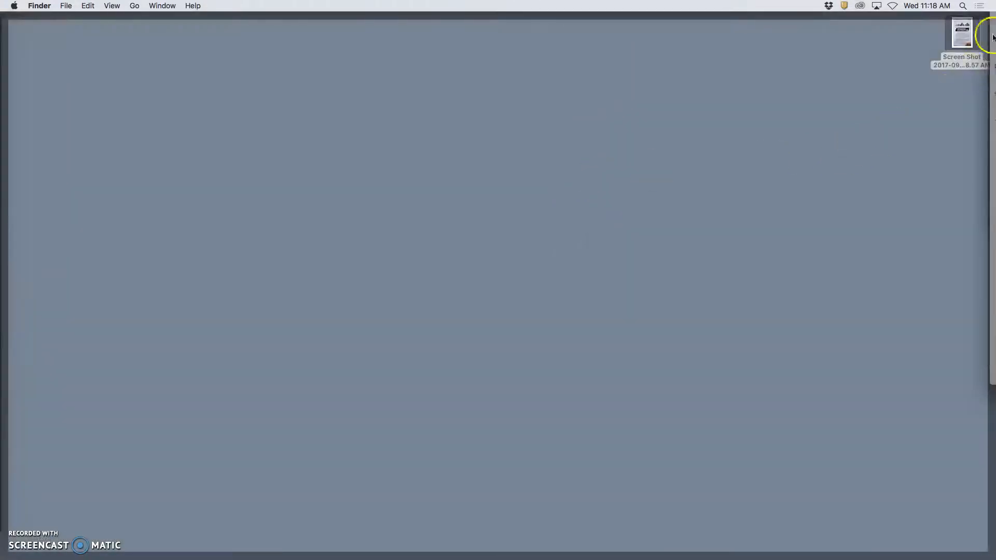
pyautogui.moveTo(964, 32); pyautogui.dragTo(826, 119)
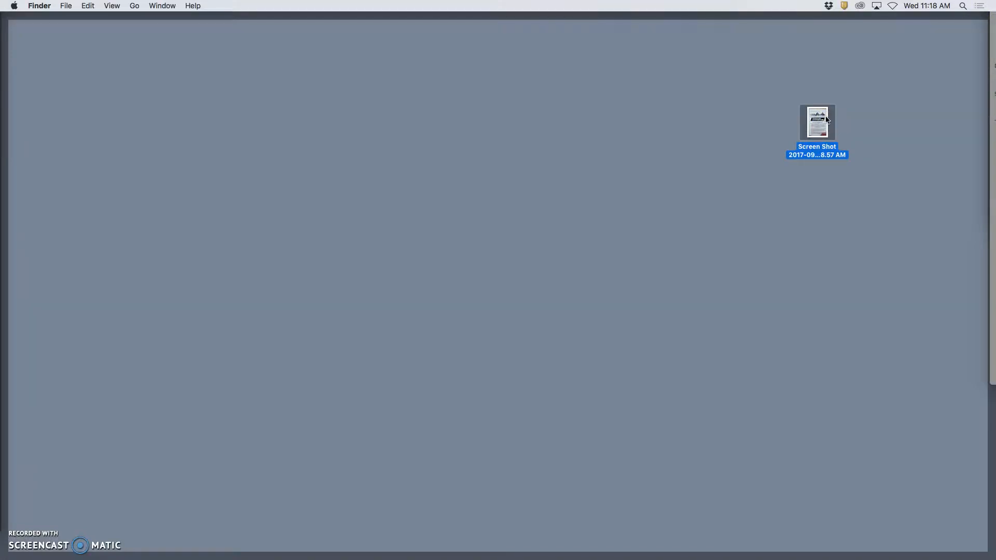
pyautogui.press('F11')
pyautogui.press('F11')
# Open the desktop screenshot file with Adobe Photoshop CC 2015 and close the document again
pyautogui.rightClick(822, 121)
pyautogui.click(794, 138)
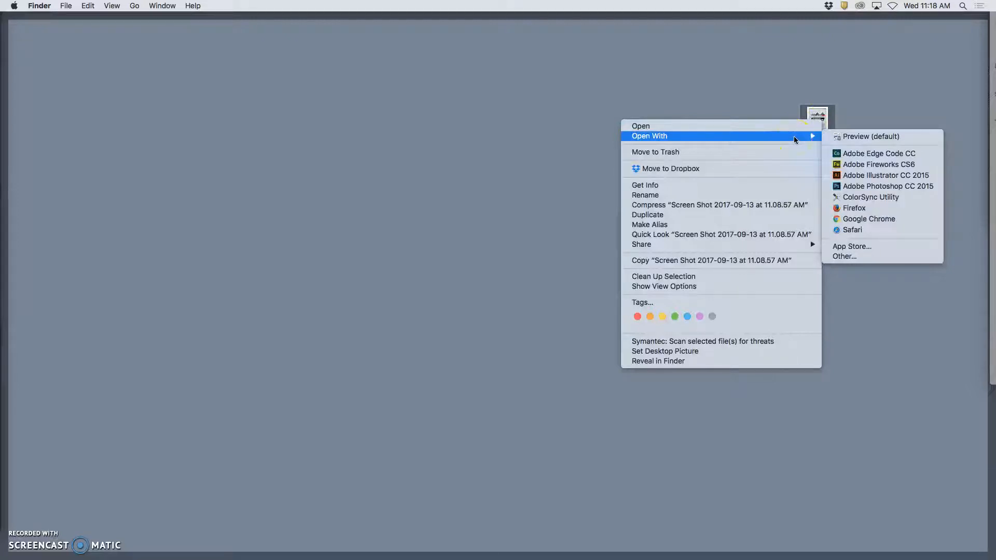
pyautogui.click(882, 189)
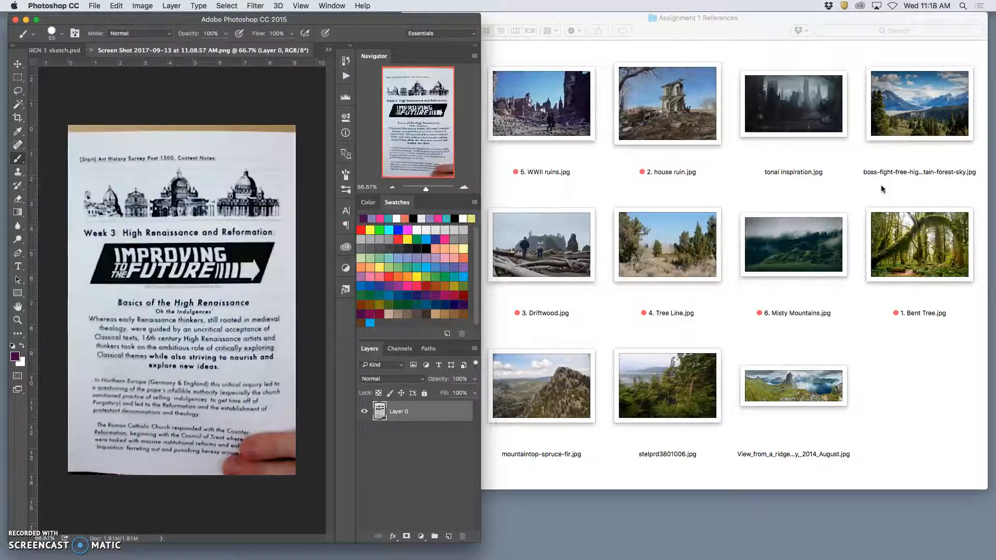
pyautogui.click(854, 183)
pyautogui.click(92, 50)
# Reveal the desktop and open the page screenshot file with Adobe Photoshop CC 2015
pyautogui.press('F11')
pyautogui.click(816, 121)
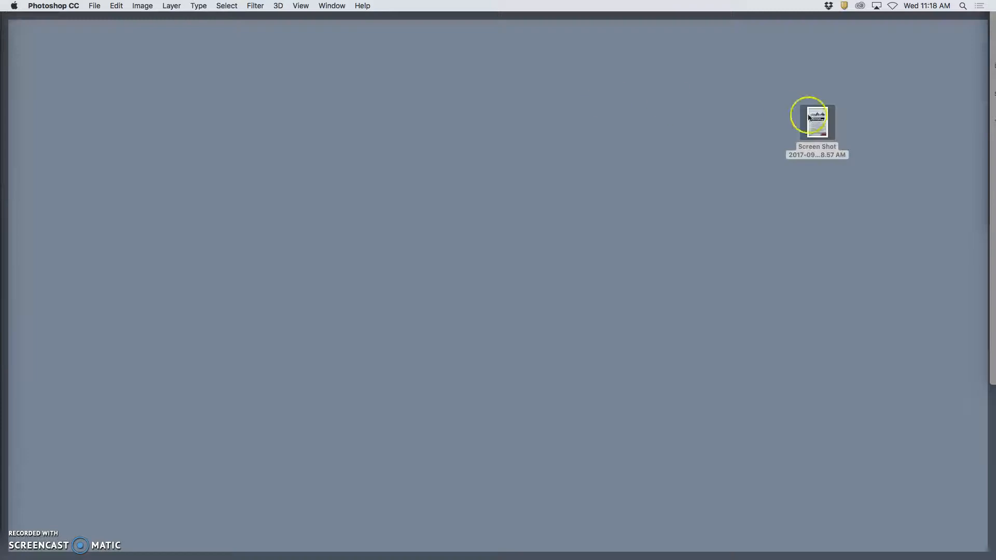
pyautogui.click(820, 132)
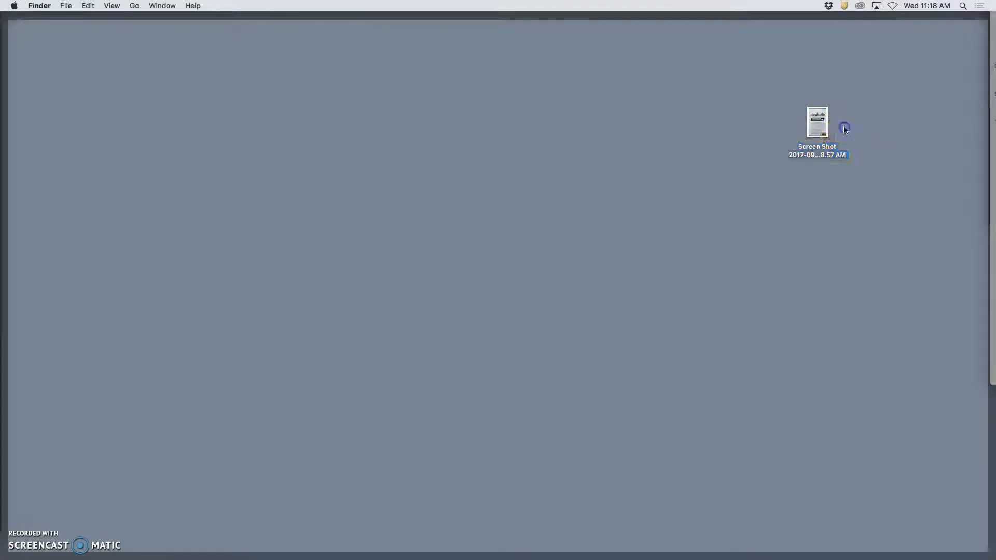
pyautogui.rightClick(818, 131)
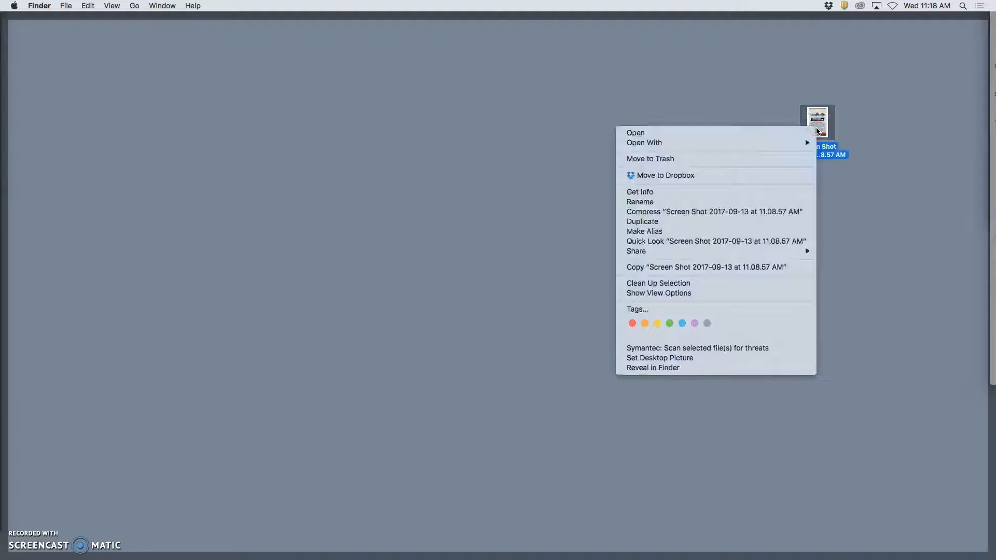
pyautogui.press('F11')
pyautogui.press('F11')
pyautogui.press('F11')
pyautogui.press('F11')
pyautogui.moveTo(779, 149)
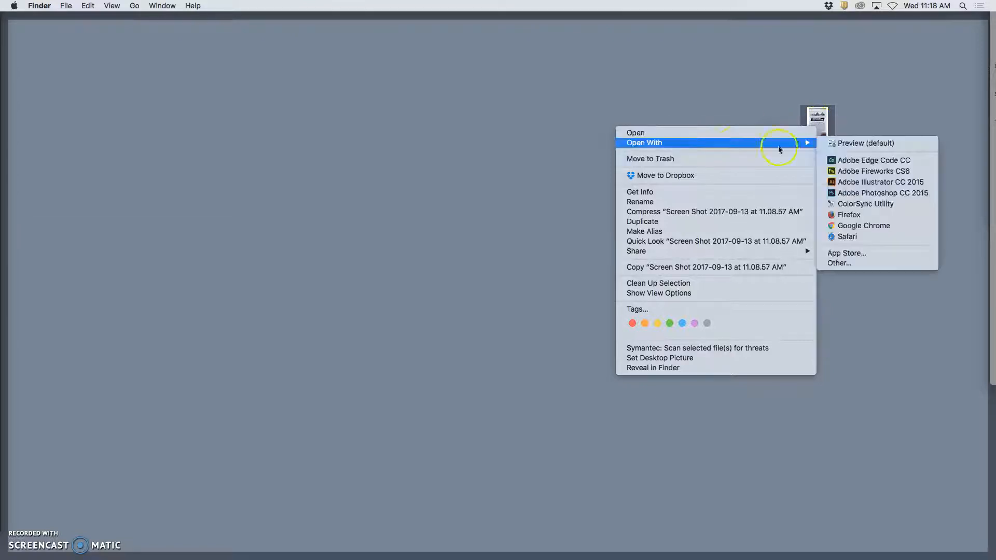
pyautogui.click(854, 193)
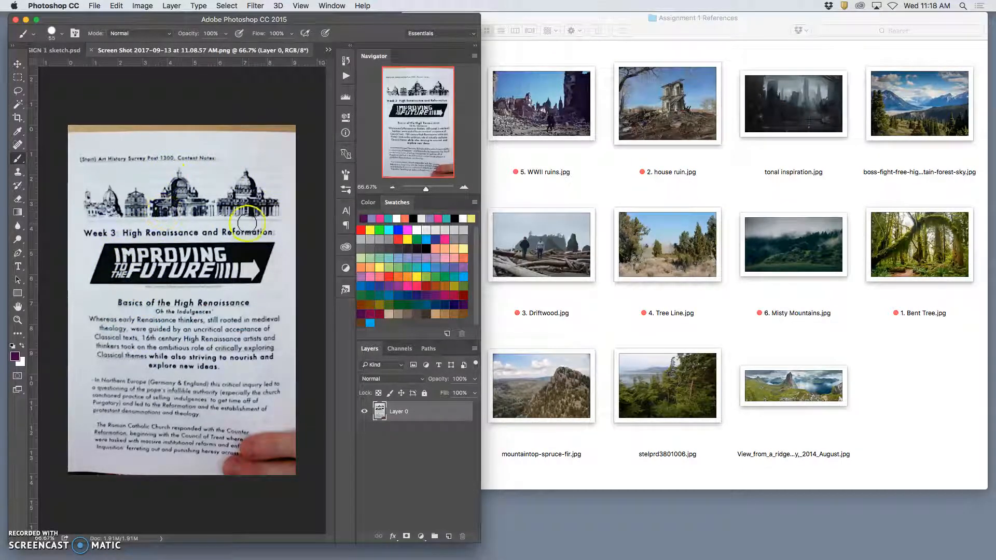
# Crop the page image to the two large domed buildings above the "Week 3" heading
pyautogui.click(18, 119)
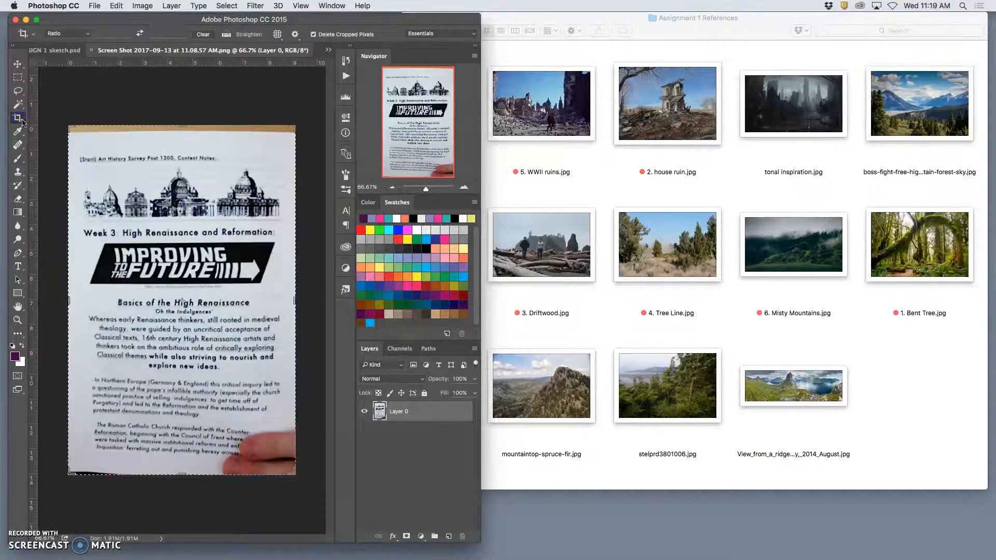
pyautogui.moveTo(182, 126); pyautogui.dragTo(184, 142)
pyautogui.moveTo(69, 292); pyautogui.dragTo(107, 288)
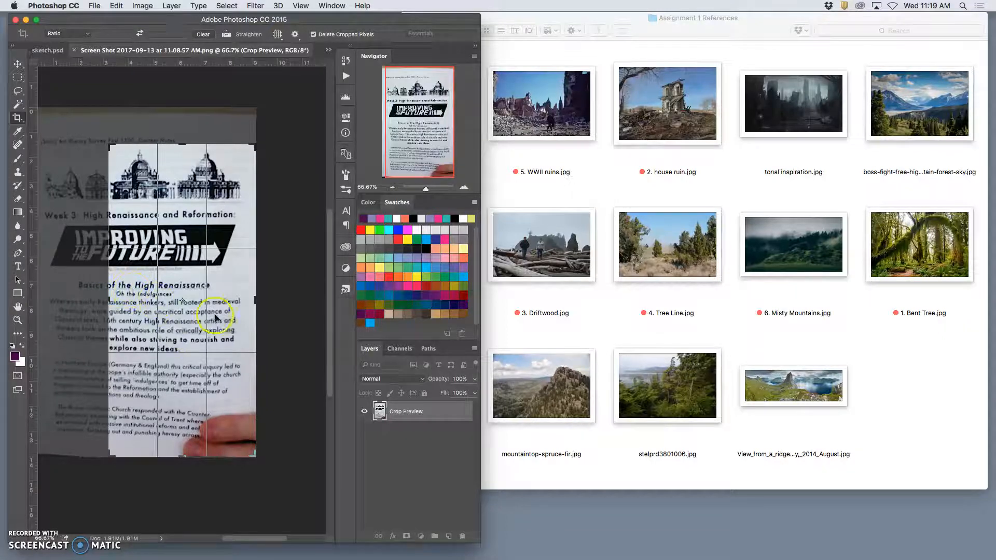
pyautogui.moveTo(258, 303); pyautogui.dragTo(251, 302)
pyautogui.moveTo(179, 456); pyautogui.dragTo(173, 332)
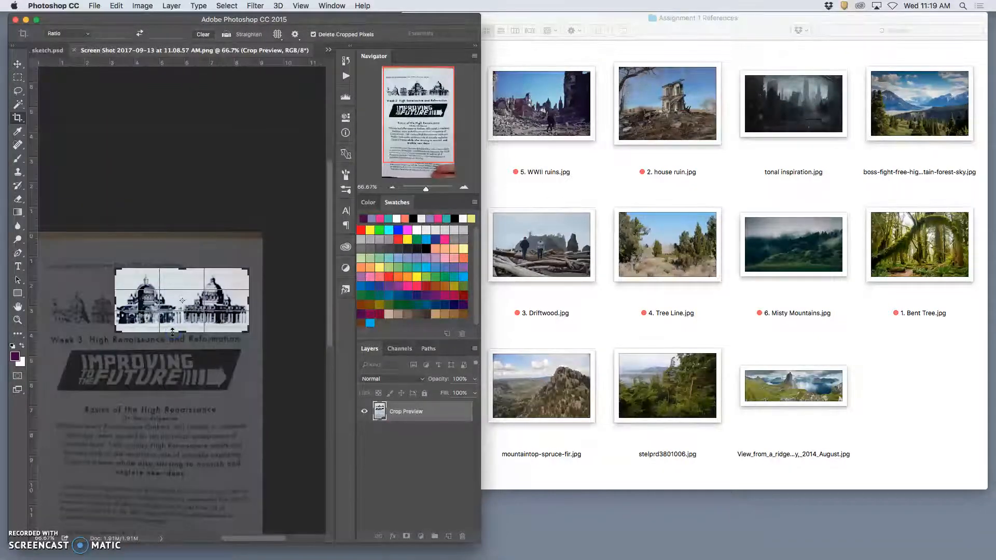
pyautogui.press('Return')
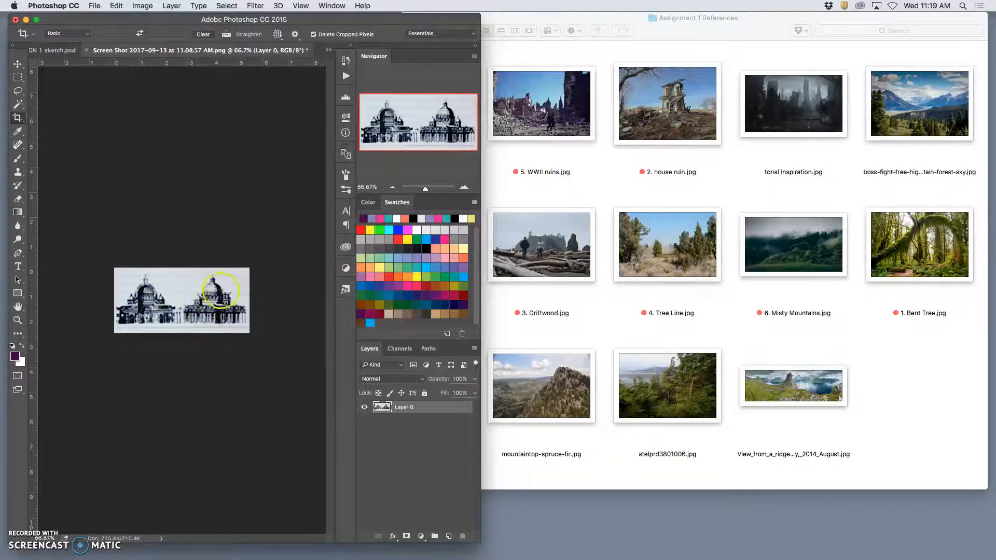
# Open the Image Size settings for the cropped drawing, keep Resample enabled and set the resolution to 350 pixels/inch
pyautogui.click(141, 6)
pyautogui.click(160, 86)
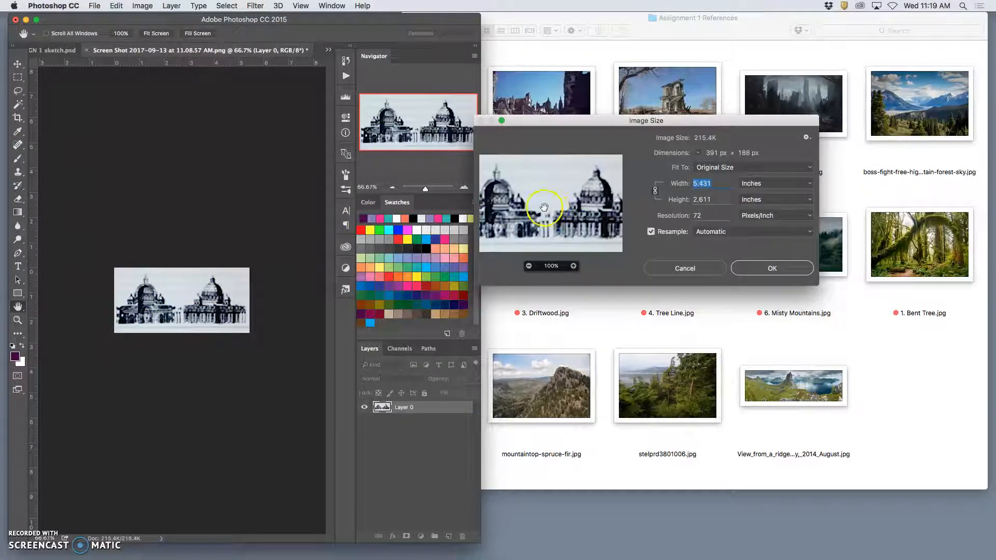
pyautogui.moveTo(635, 124); pyautogui.dragTo(671, 118)
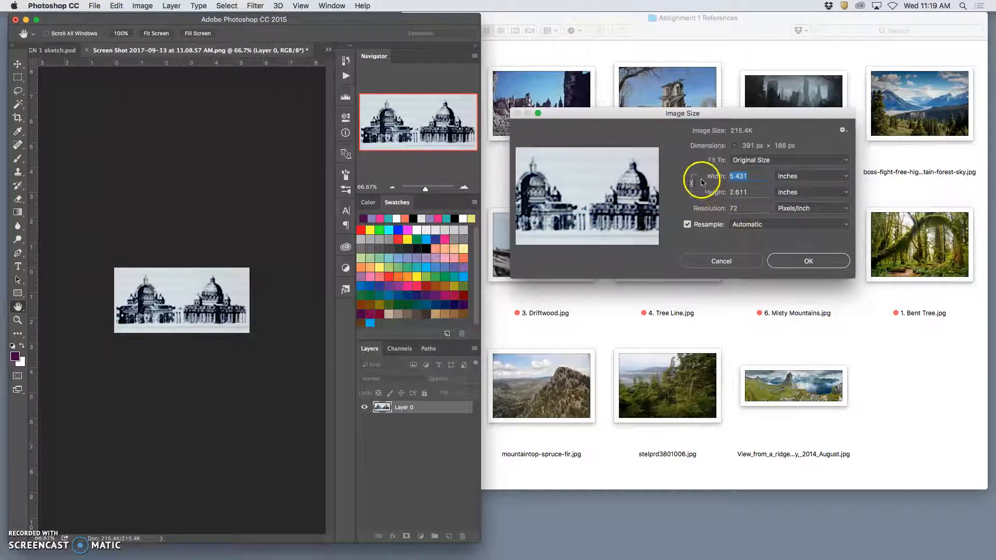
pyautogui.click(142, 6)
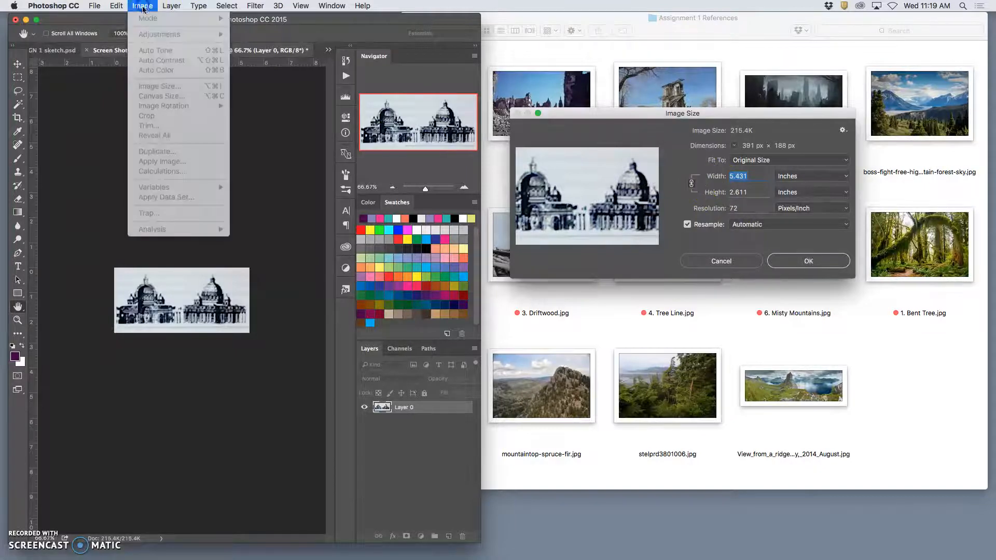
pyautogui.click(636, 114)
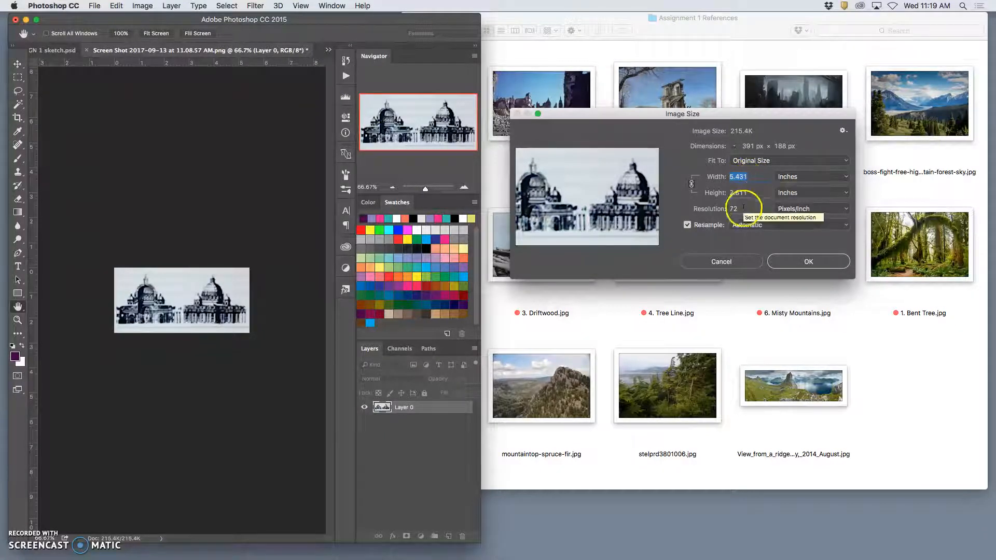
pyautogui.click(688, 227)
pyautogui.click(688, 226)
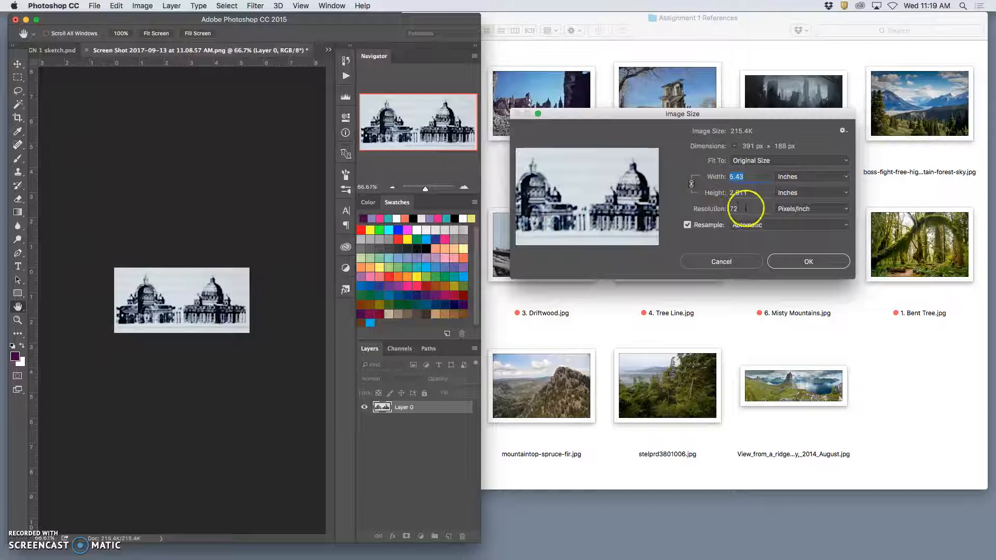
pyautogui.click(719, 208)
pyautogui.write('350')
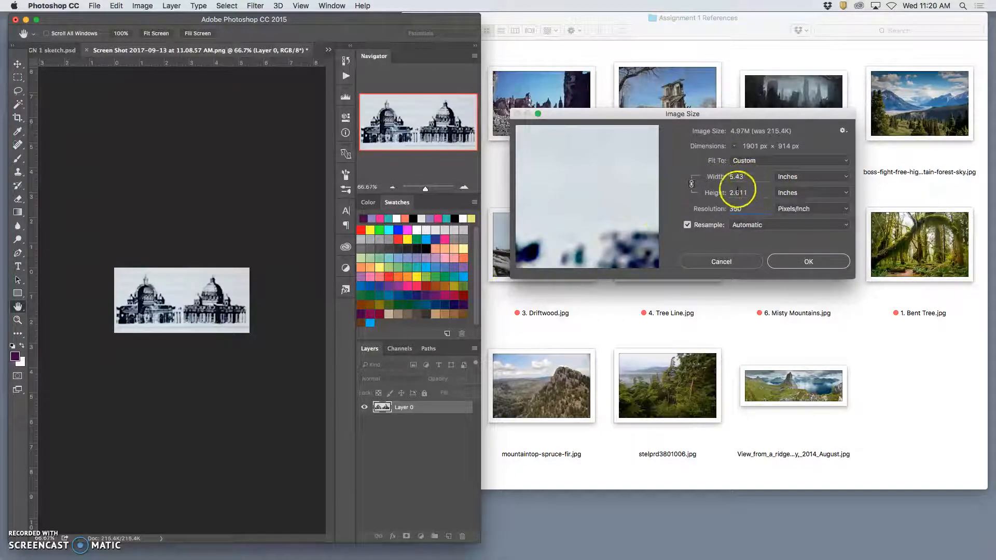
# Try a width of 14 inches, and resize the image to a height of 11 inches with proportions linked
pyautogui.click(738, 177)
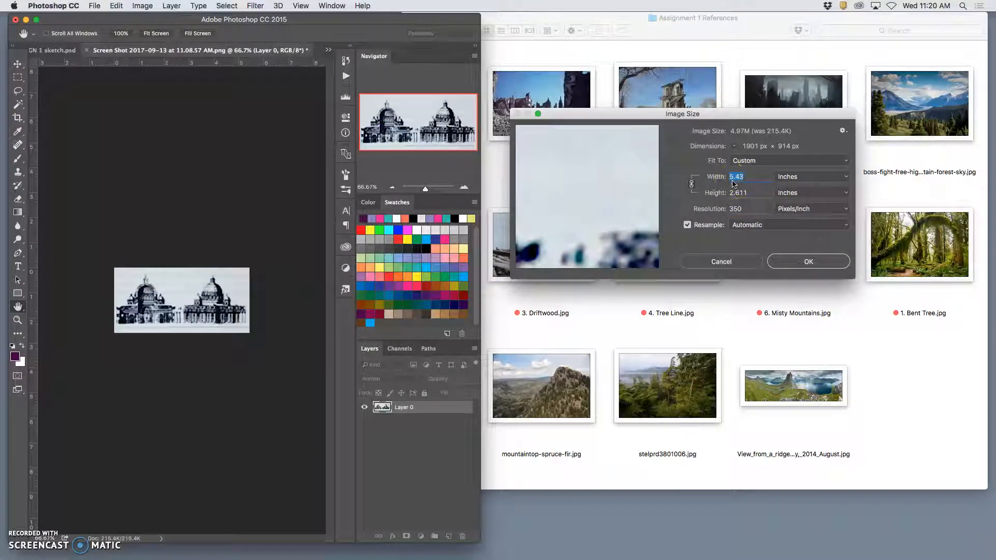
pyautogui.write('14')
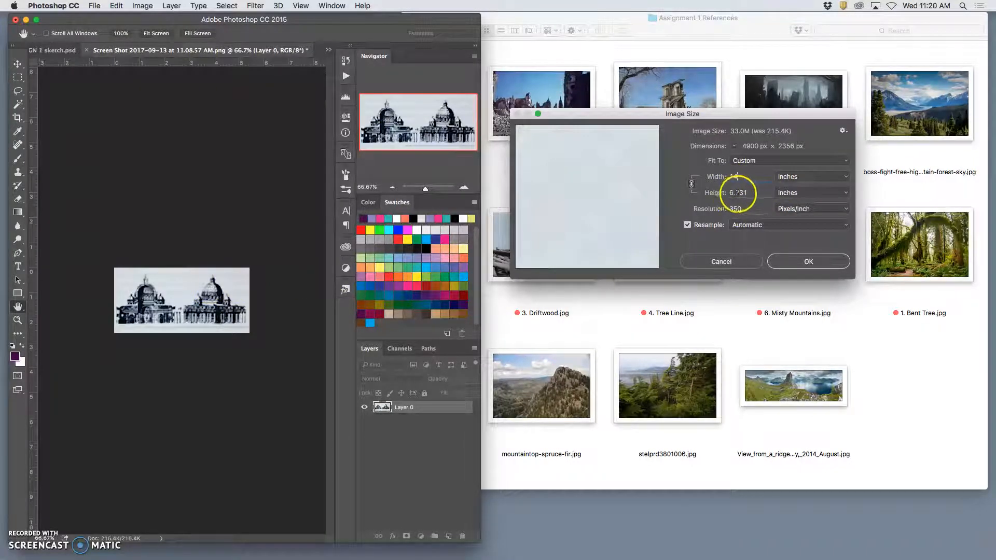
pyautogui.write('11')
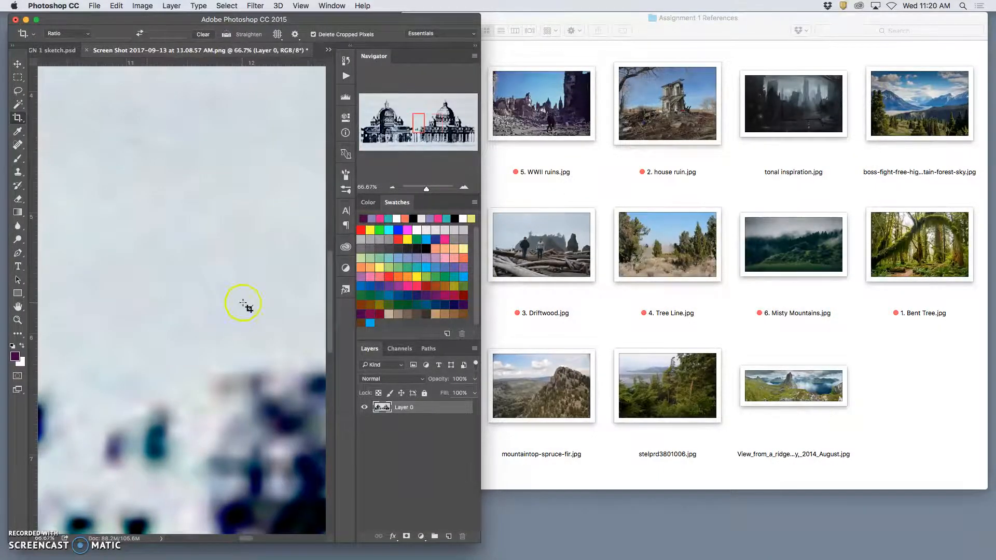
# Examine the enlarged buildings' print quality up close and as a whole, widening the Photoshop window to fit the full image
pyautogui.scroll(-5, 243, 304)
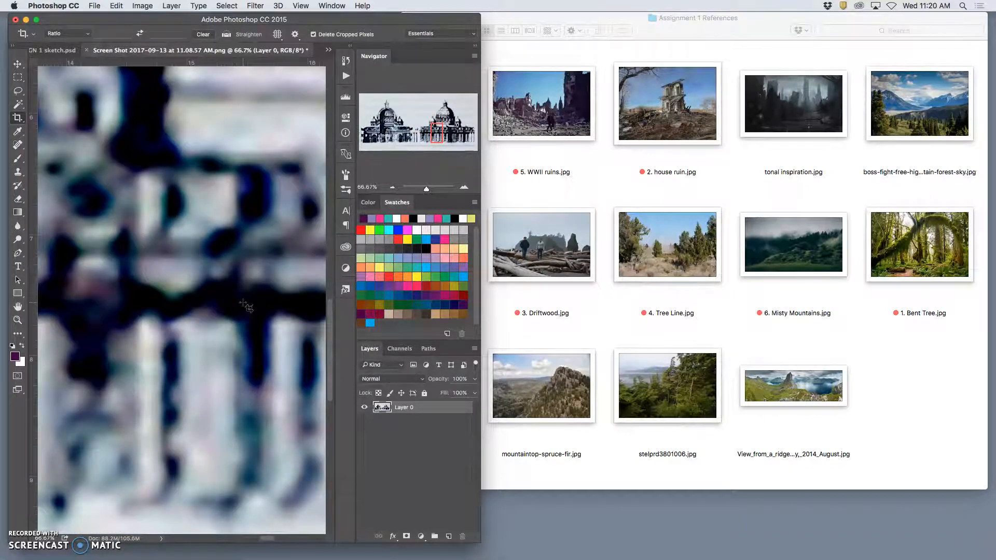
pyautogui.press('super+minus')
pyautogui.press('super+minus')
pyautogui.press('super+minus')
pyautogui.press('super+minus')
pyautogui.press('super+minus')
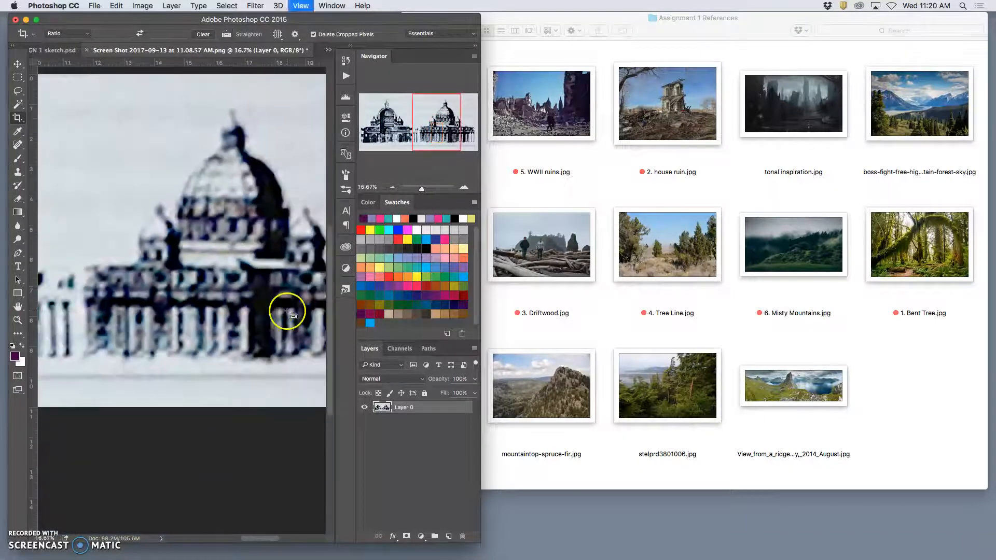
pyautogui.press('super+minus')
pyautogui.moveTo(481, 543); pyautogui.dragTo(785, 549)
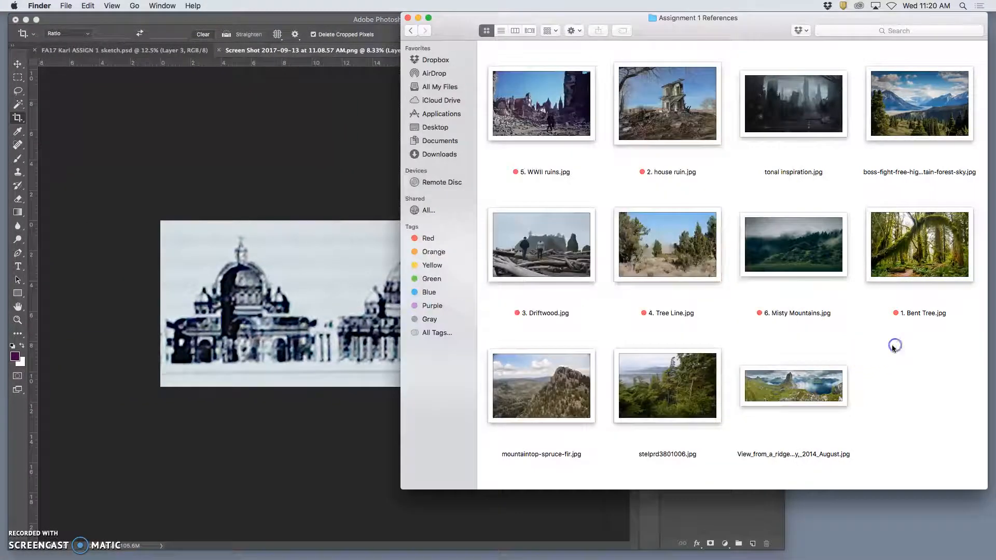
# Switch to the Finder window showing the Assignment 1 References folder
pyautogui.click(893, 345)
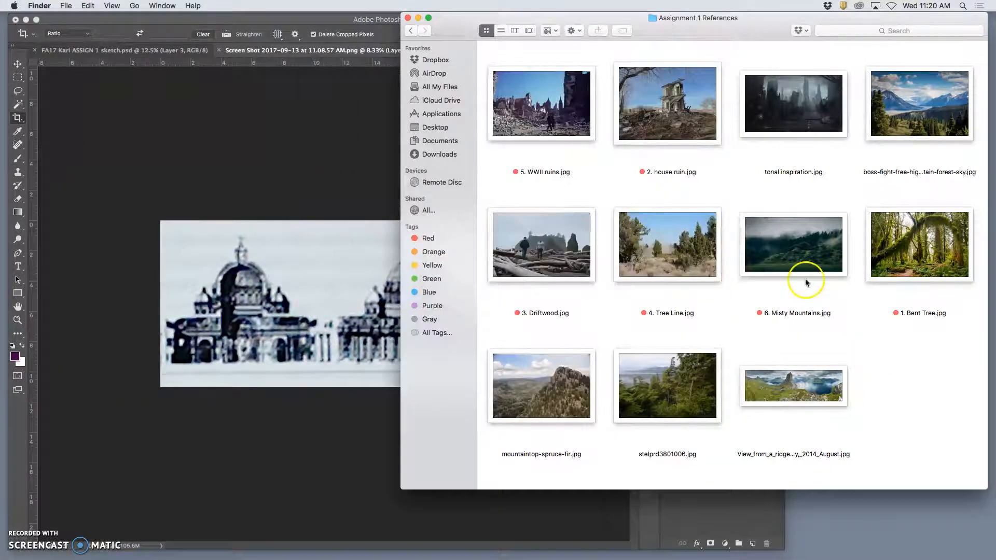
# Place the 1. Bent Tree.jpg photo from Finder onto the building drawing in Photoshop and enlarge it between the two domes
pyautogui.moveTo(898, 233); pyautogui.dragTo(248, 310)
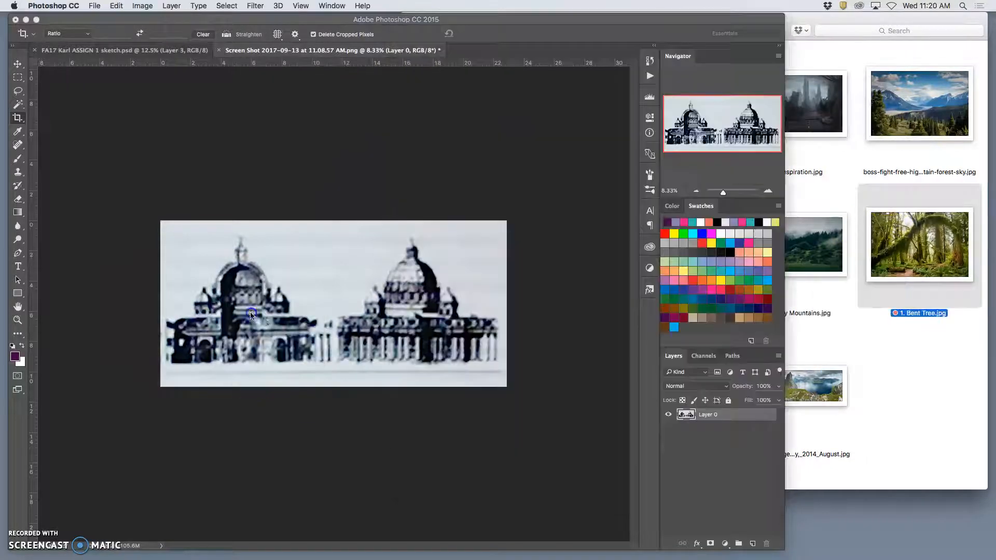
pyautogui.moveTo(435, 347); pyautogui.dragTo(431, 345)
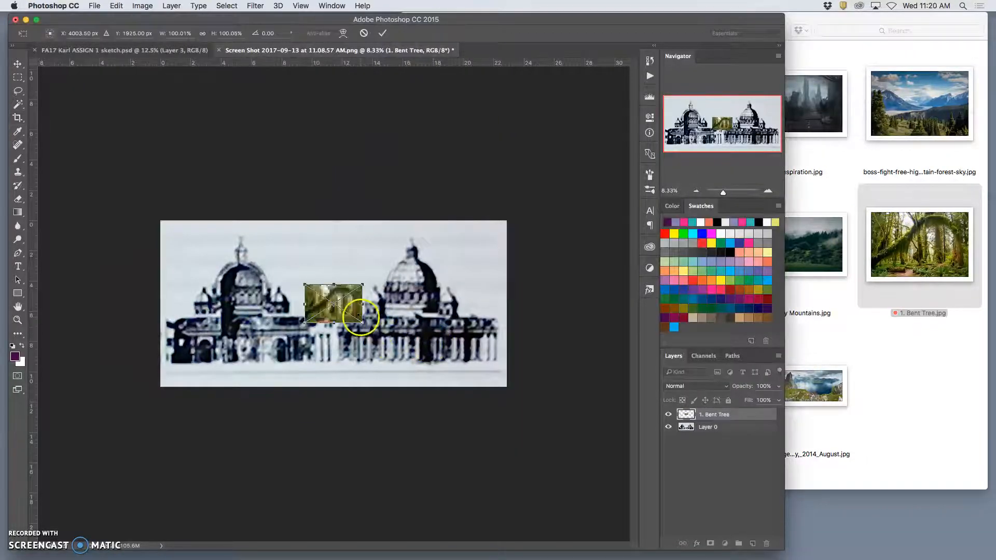
pyautogui.moveTo(362, 321); pyautogui.dragTo(409, 355)
pyautogui.press('Return')
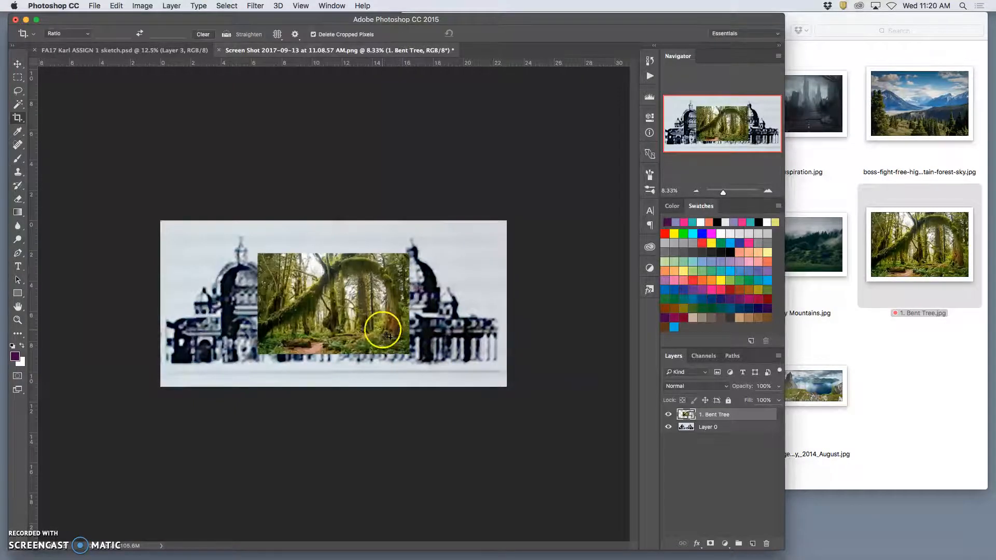
# Examine the placed forest photo's resolution up close and compare it with the buildings around it, leaving the image uncropped
pyautogui.press('super+plus')
pyautogui.press('super+plus')
pyautogui.press('super+plus')
pyautogui.press('super+plus')
pyautogui.press('super+plus')
pyautogui.press('super+plus')
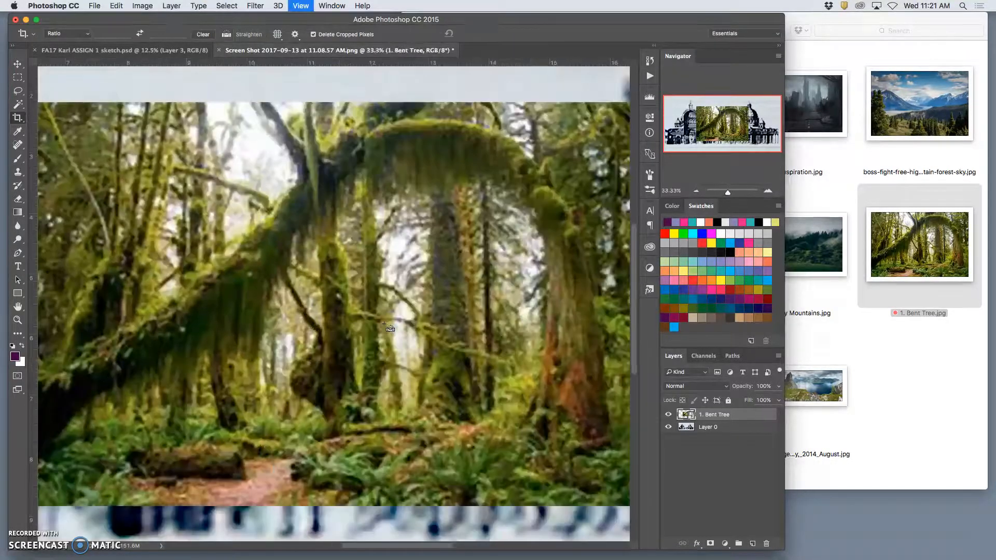
pyautogui.press('super+minus')
pyautogui.press('super+minus')
pyautogui.press('super+minus')
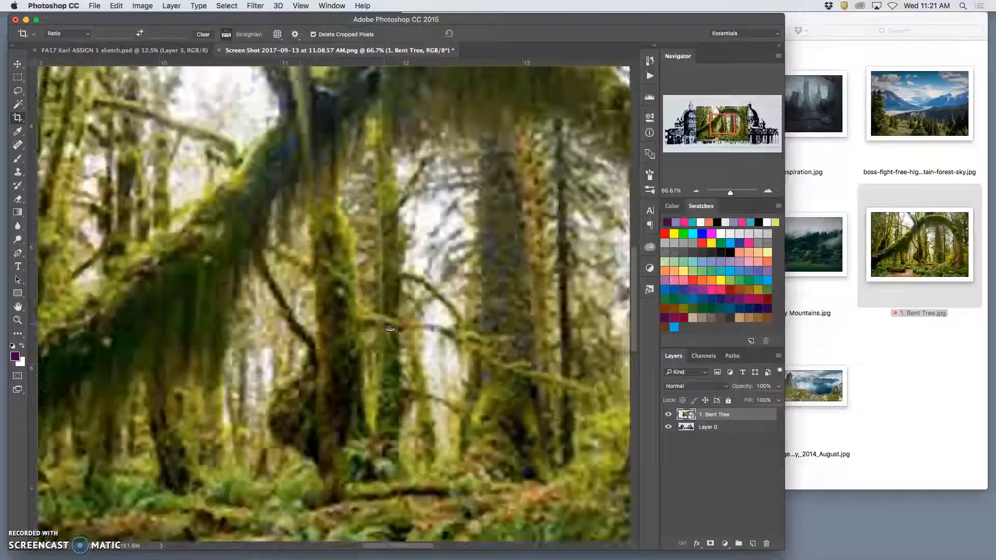
pyautogui.click(384, 326)
pyautogui.click(952, 341)
pyautogui.click(393, 459)
pyautogui.press('super+minus')
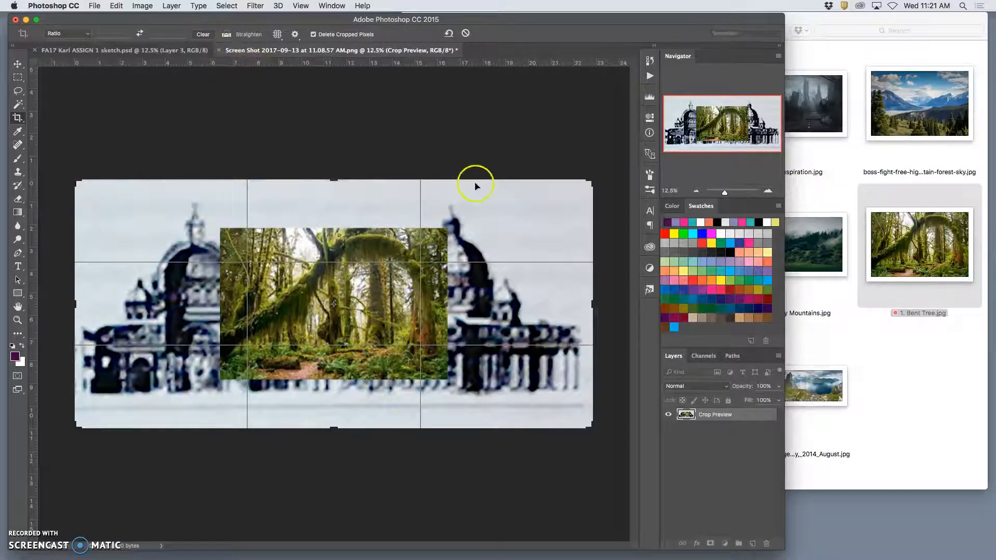
pyautogui.press('Escape')
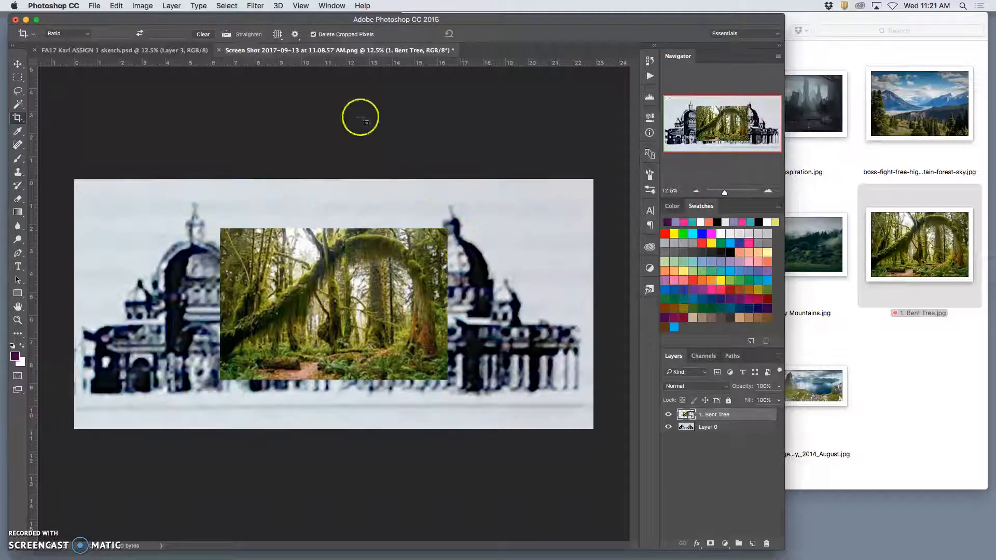
# Close the screenshot document without saving its changes and return to the sketch document
pyautogui.click(219, 51)
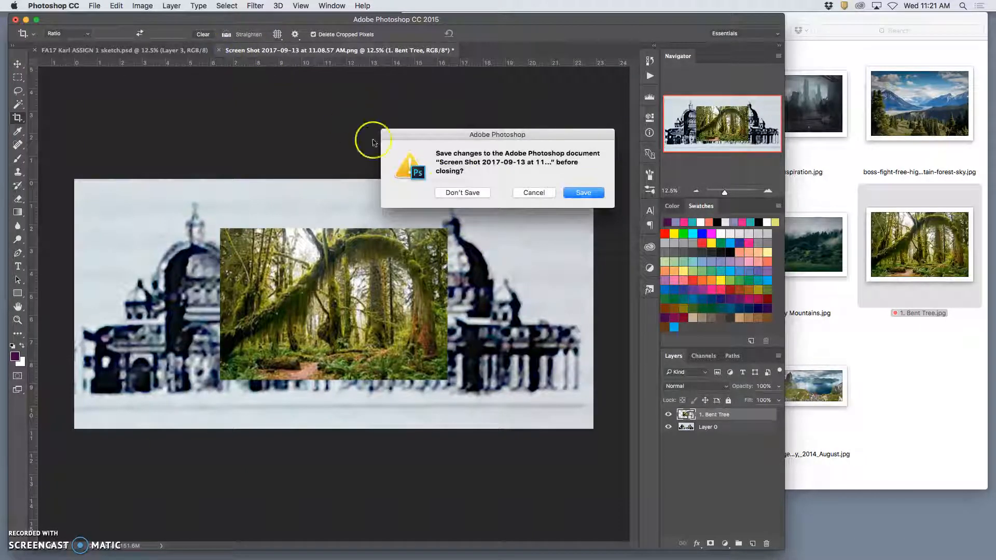
pyautogui.click(470, 192)
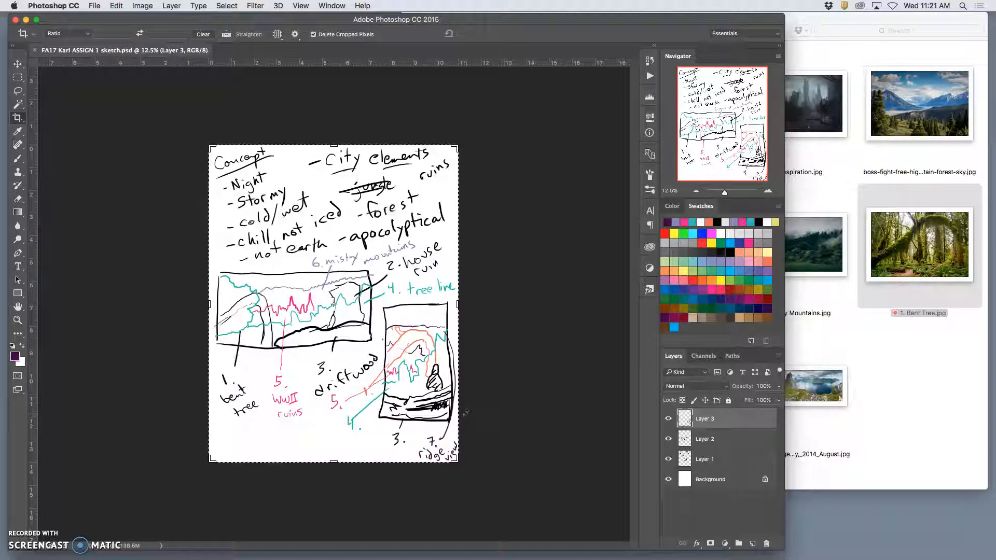
pyautogui.click(436, 404)
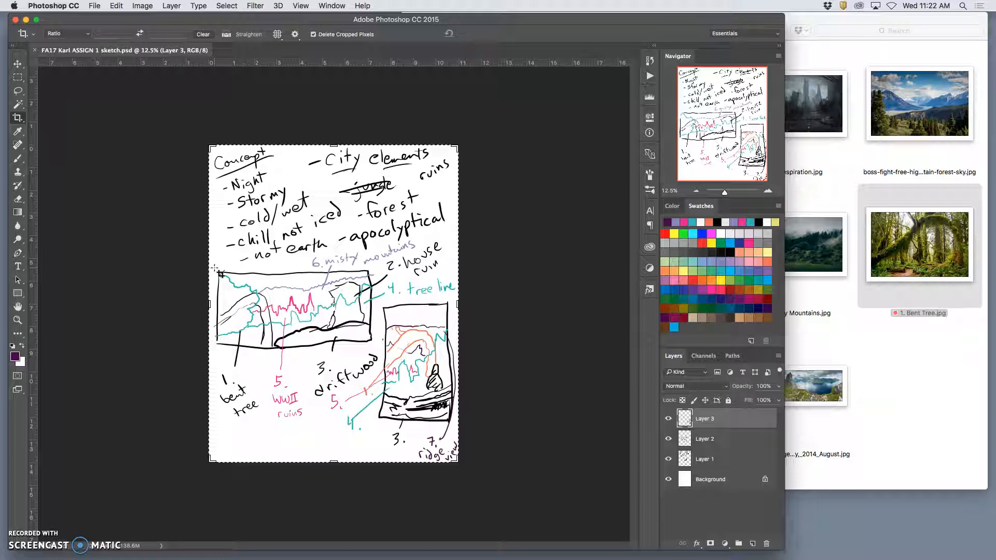
# Crop the sketch page to the wide landscape thumbnail, about 6.9 by 3.6 inches
pyautogui.moveTo(215, 269); pyautogui.dragTo(374, 348)
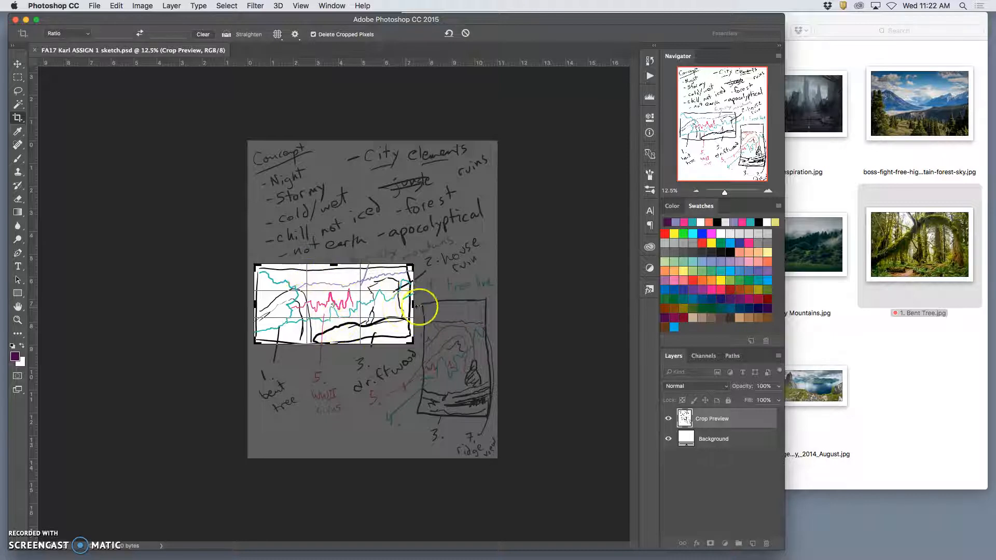
pyautogui.moveTo(414, 305); pyautogui.dragTo(411, 306)
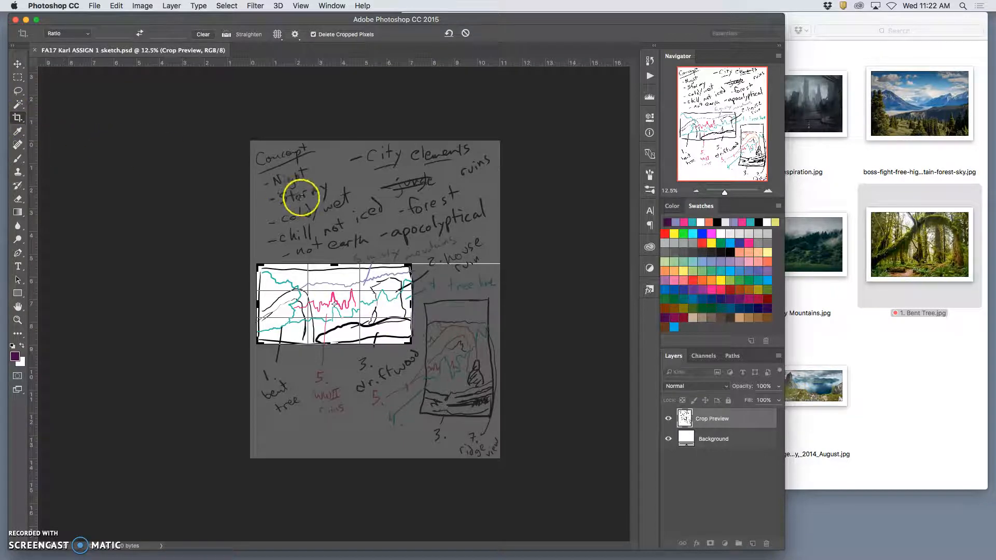
pyautogui.press('Return')
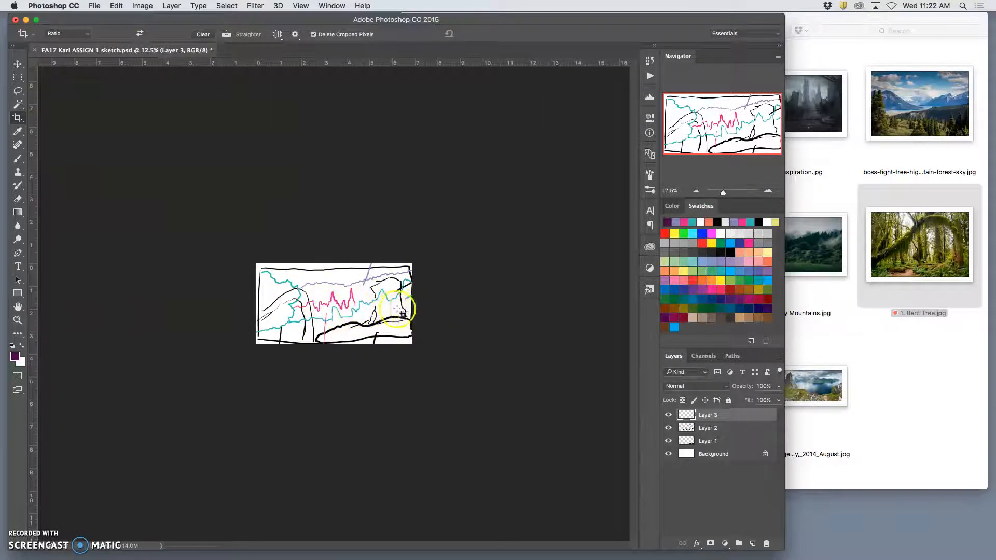
# Resize the cropped sketch to a height of 11 inches at 350 pixels/inch, with proportions linked and Resample enabled
pyautogui.click(142, 7)
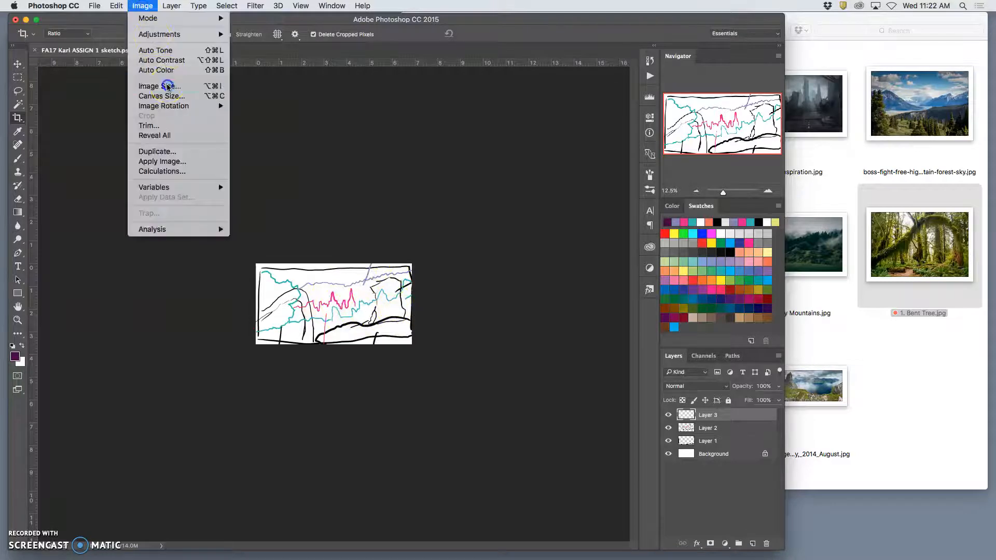
pyautogui.click(165, 86)
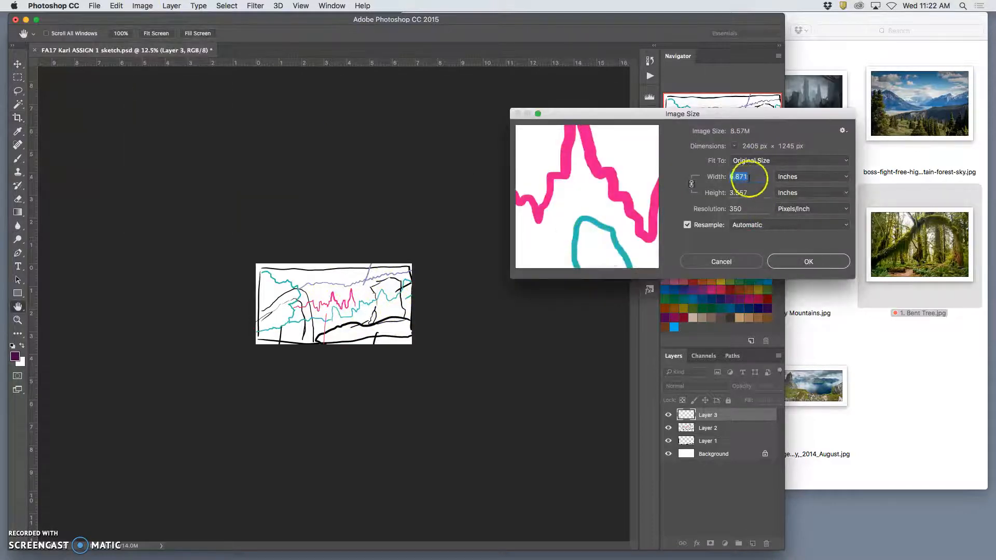
pyautogui.click(723, 209)
pyautogui.write('350')
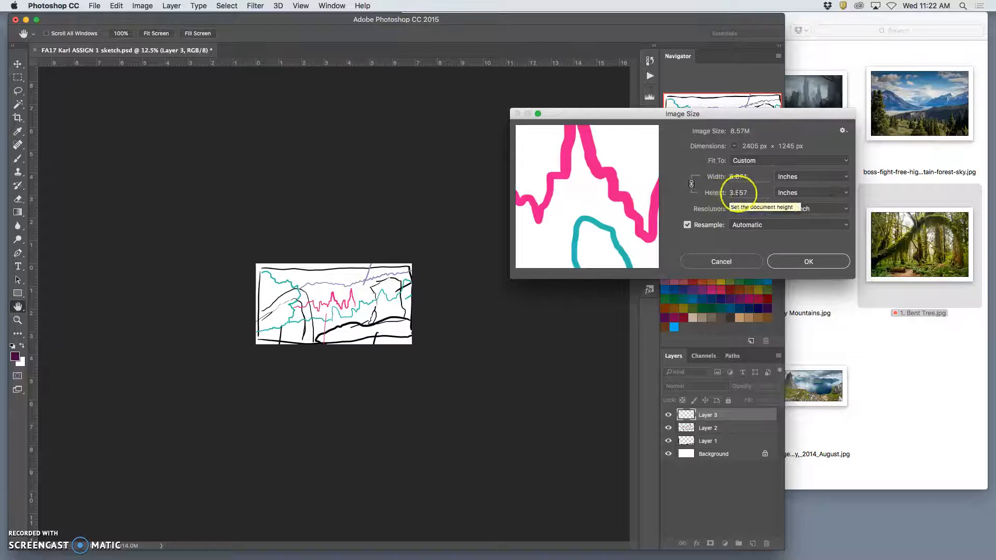
pyautogui.doubleClick(740, 192)
pyautogui.write('11')
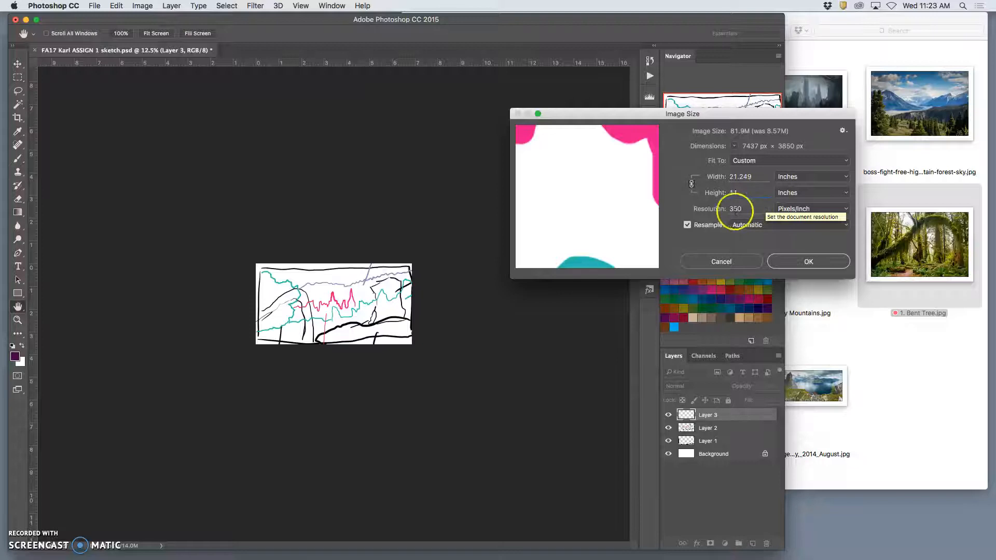
pyautogui.click(807, 262)
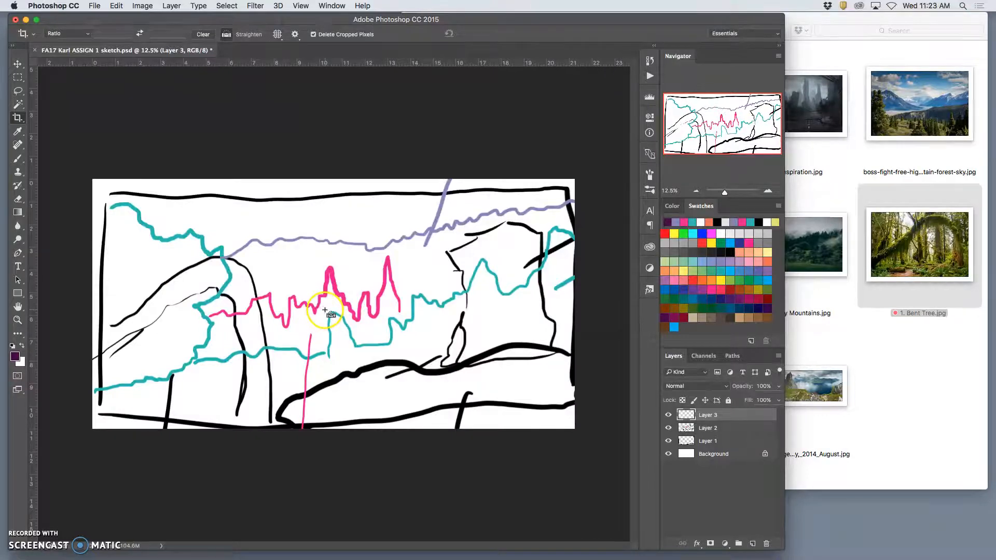
# Examine the edge quality of the enlarged sketch's pink lines up close, then view the whole image
pyautogui.scroll(10, 325, 310)
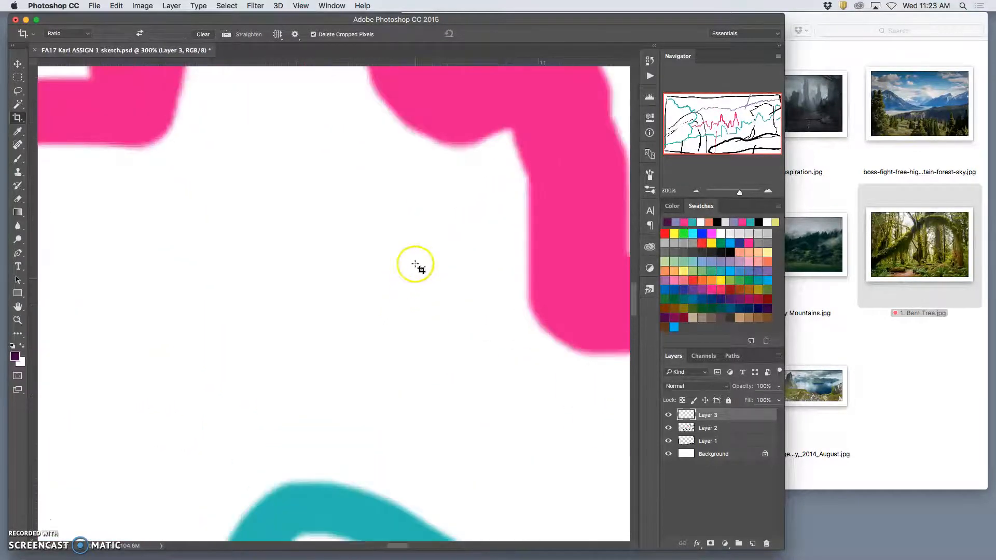
pyautogui.scroll(6, 416, 193)
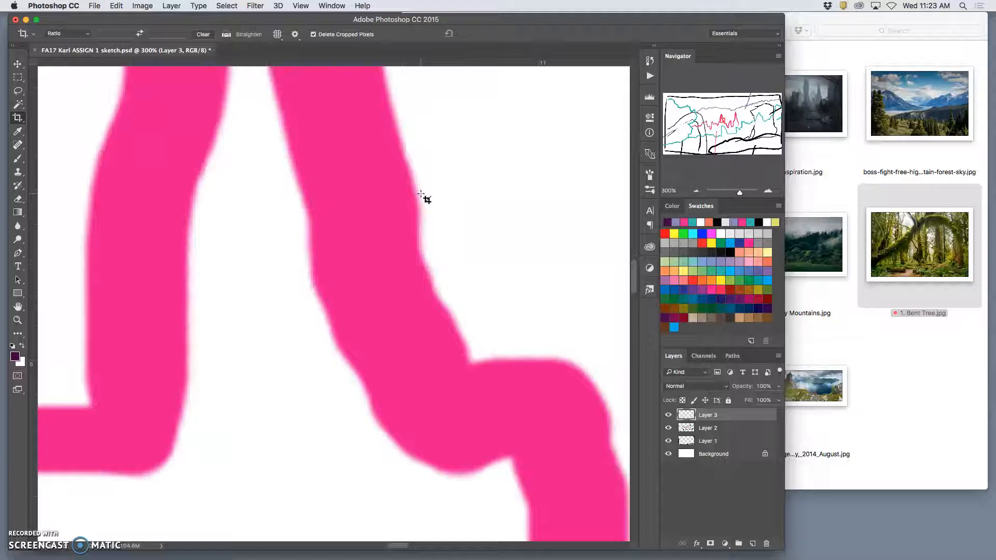
pyautogui.scroll(-8, 425, 198)
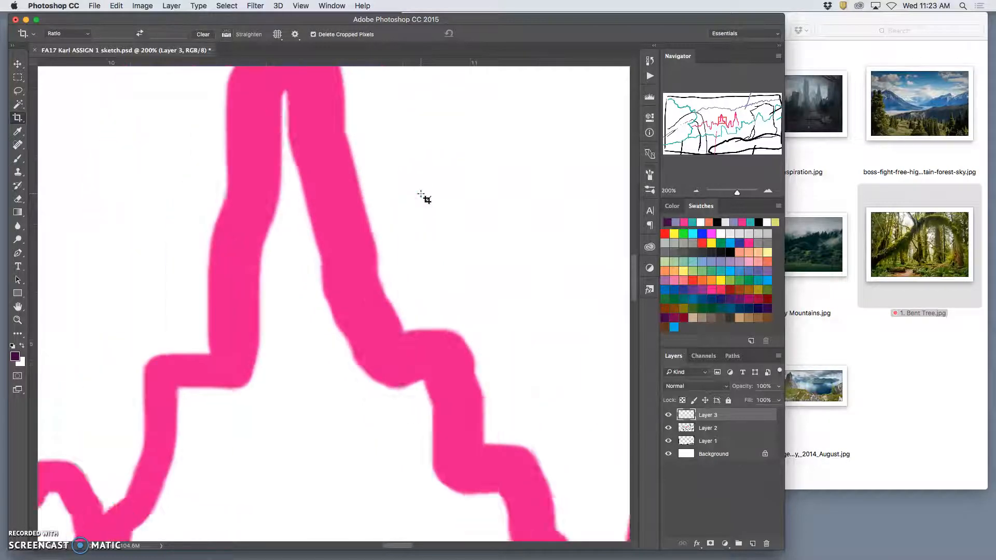
pyautogui.scroll(-6, 425, 197)
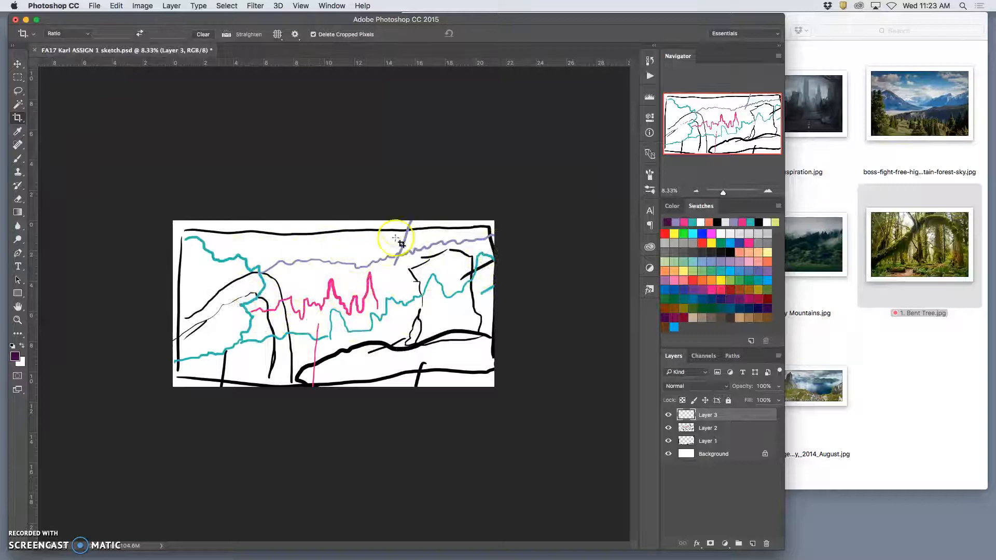
# Open the original sketch PSD from the Assignment 1 folder in Preview and move its window aside for reference
pyautogui.click(863, 351)
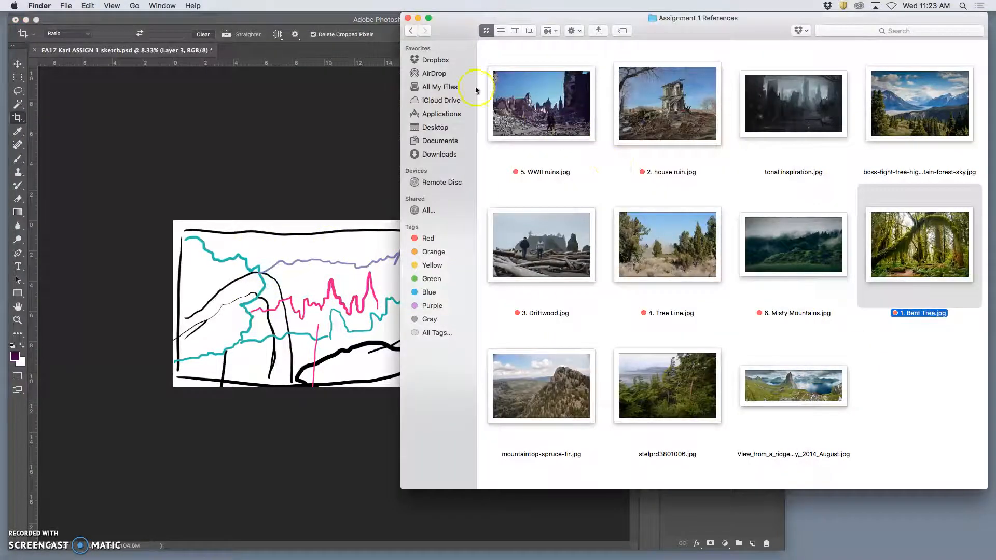
pyautogui.click(408, 30)
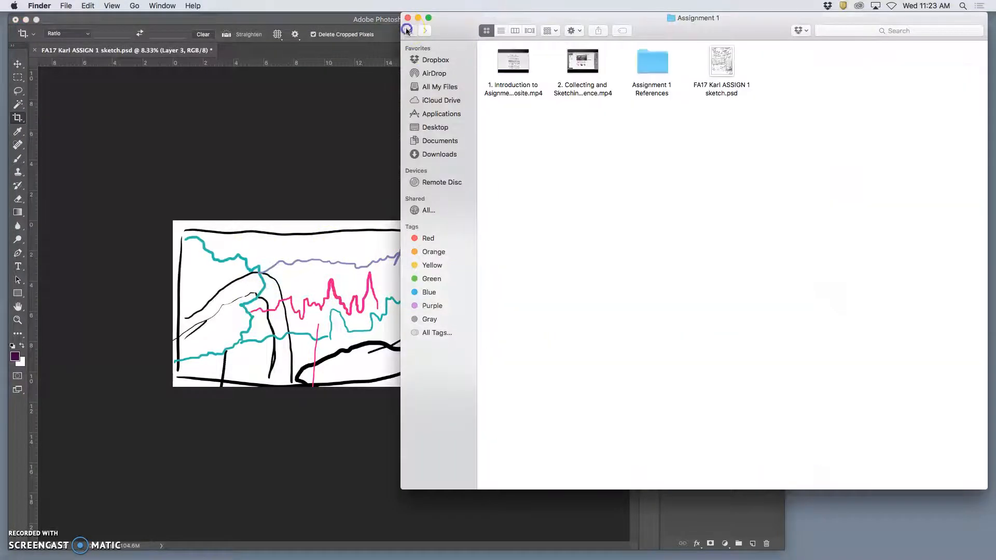
pyautogui.rightClick(727, 62)
pyautogui.moveTo(752, 73)
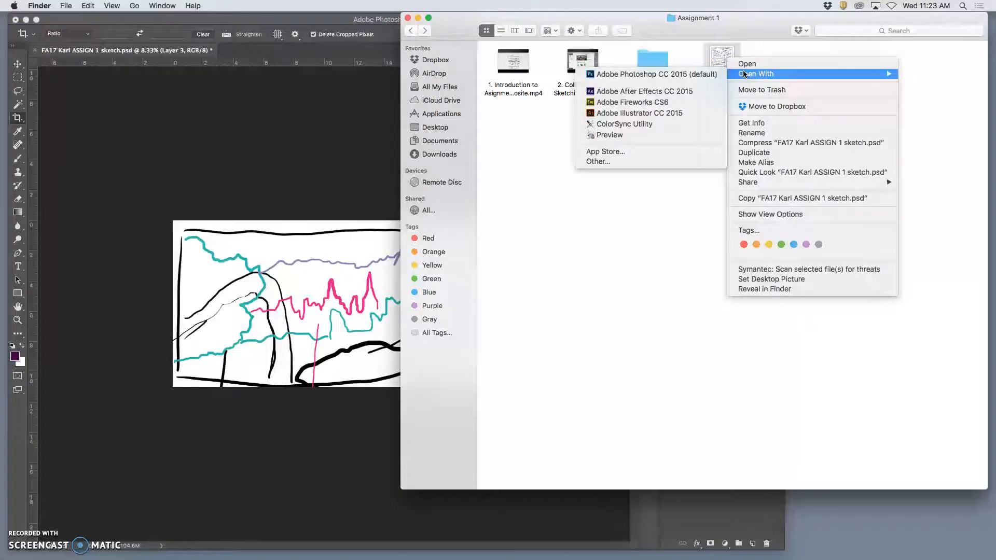
pyautogui.click(670, 134)
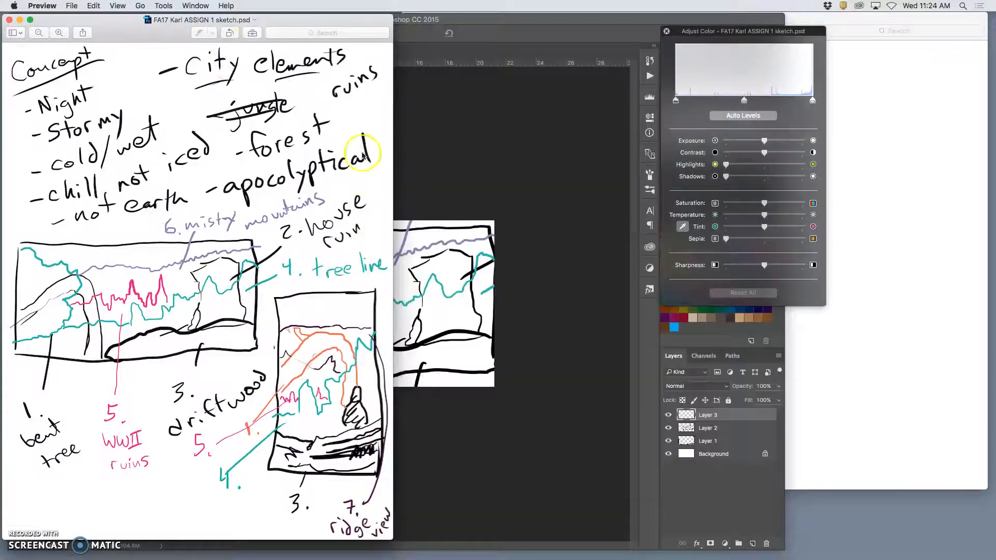
pyautogui.moveTo(306, 21); pyautogui.dragTo(977, 75)
# Open the Assignment 1 References folder in Finder again and return to the cropped sketch in Photoshop
pyautogui.click(947, 60)
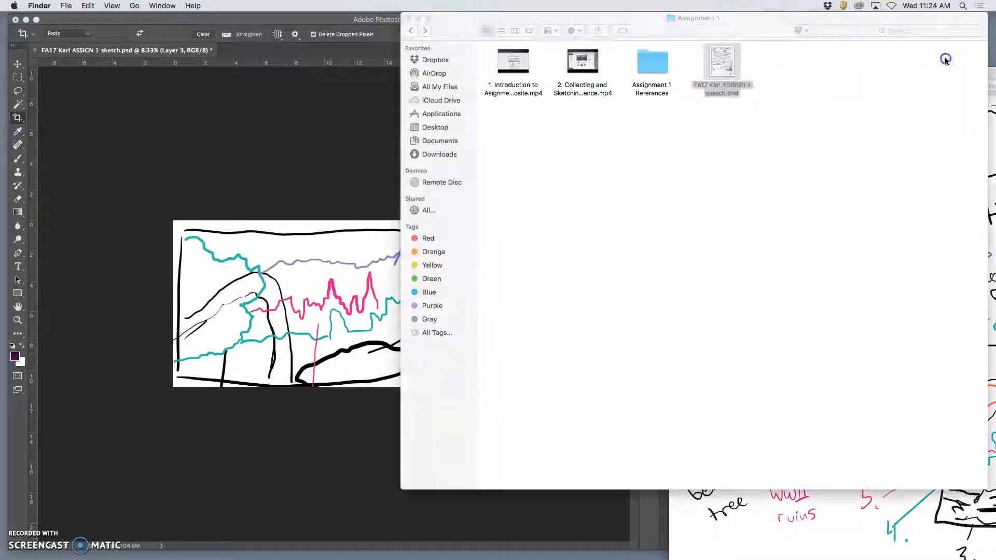
pyautogui.click(688, 194)
pyautogui.click(362, 181)
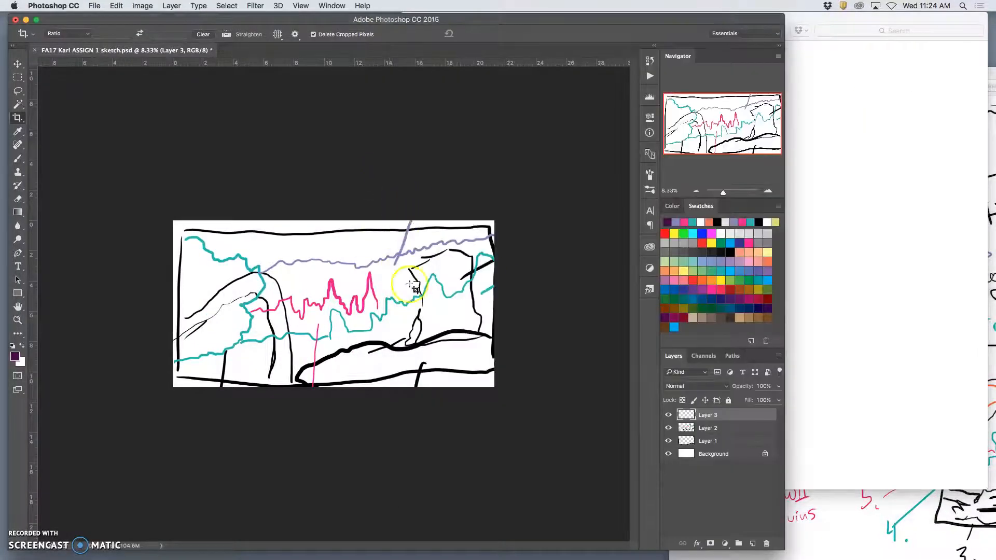
pyautogui.click(811, 138)
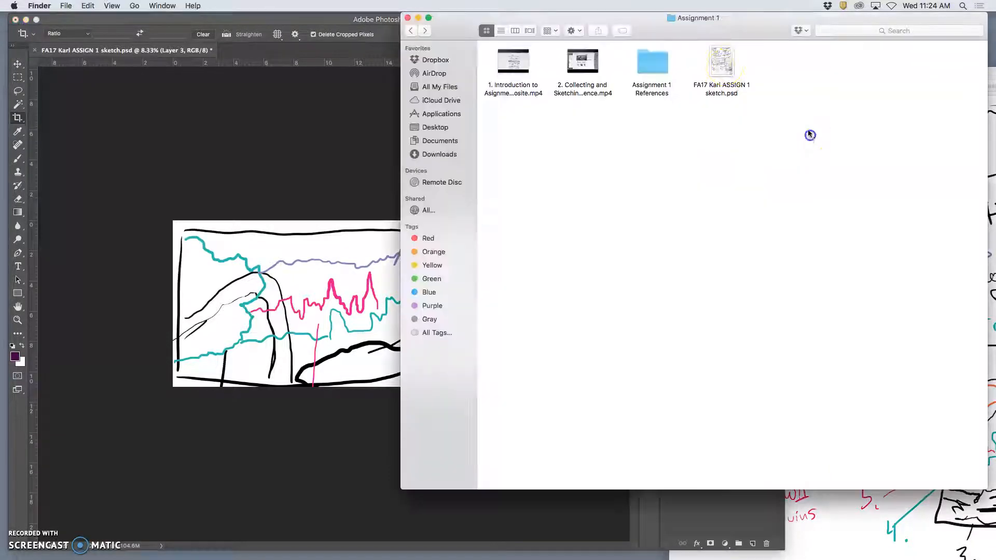
pyautogui.doubleClick(667, 64)
pyautogui.click(314, 211)
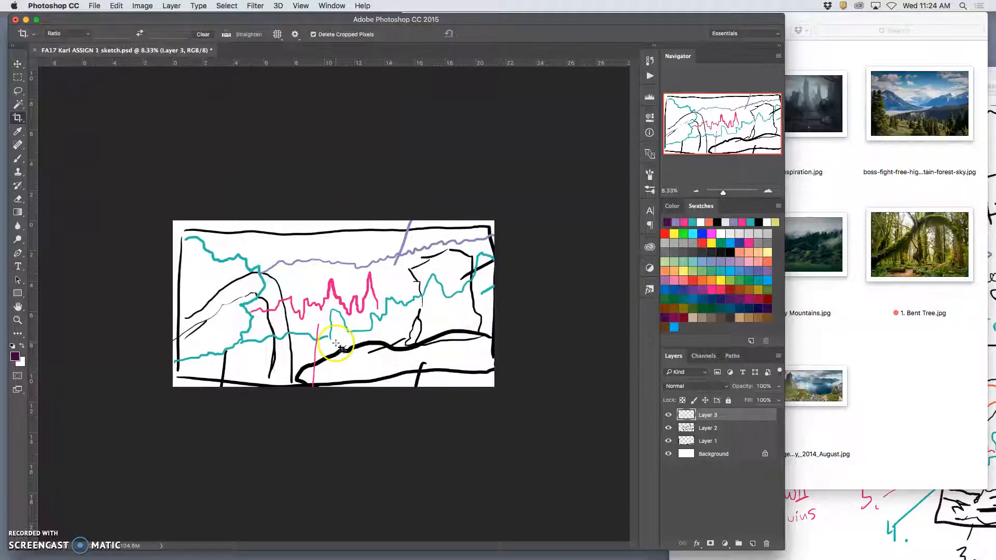
# Set the new canvas size to 40 inches wide by 30 inches high, with the sketch anchored at the centre
pyautogui.click(143, 6)
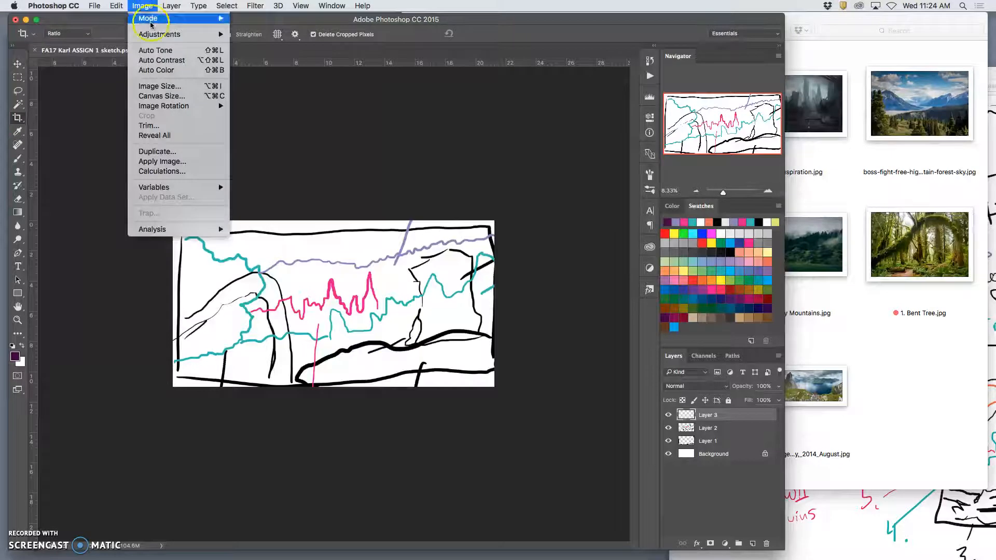
pyautogui.click(149, 97)
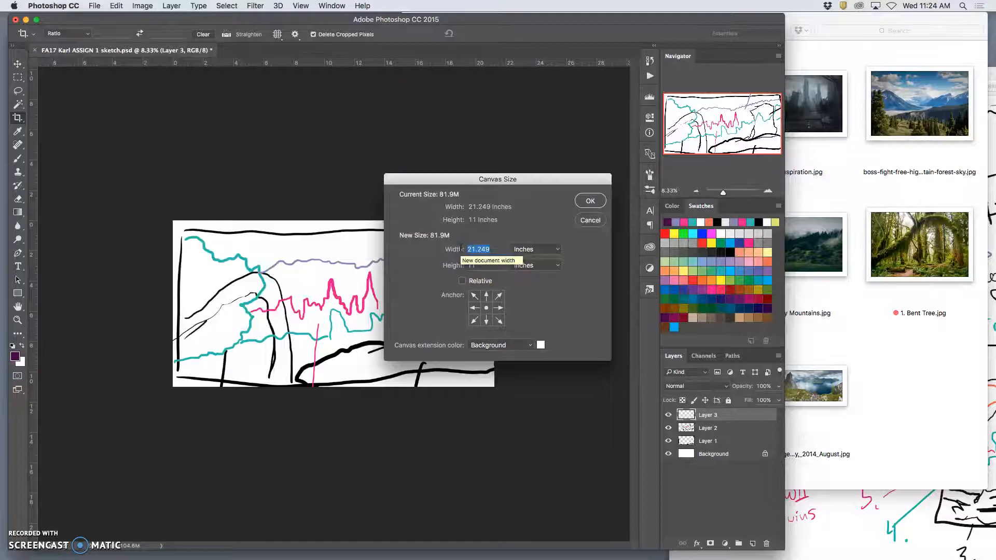
pyautogui.write('40')
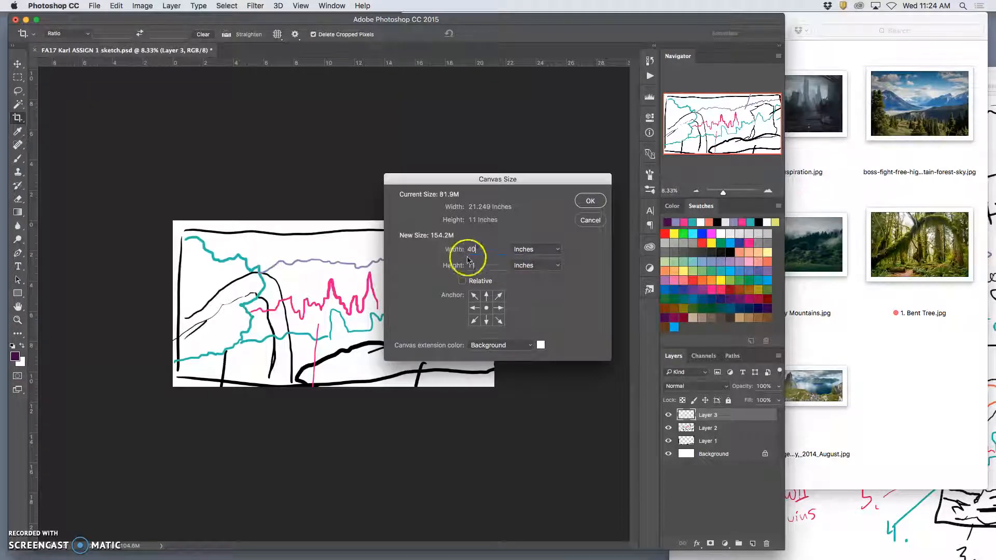
pyautogui.moveTo(477, 265); pyautogui.dragTo(456, 262)
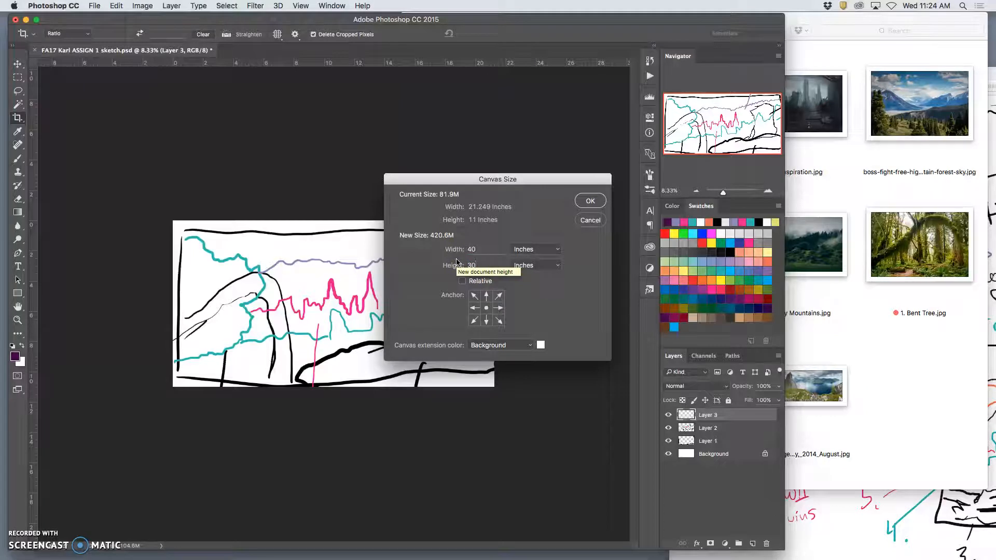
pyautogui.click(486, 309)
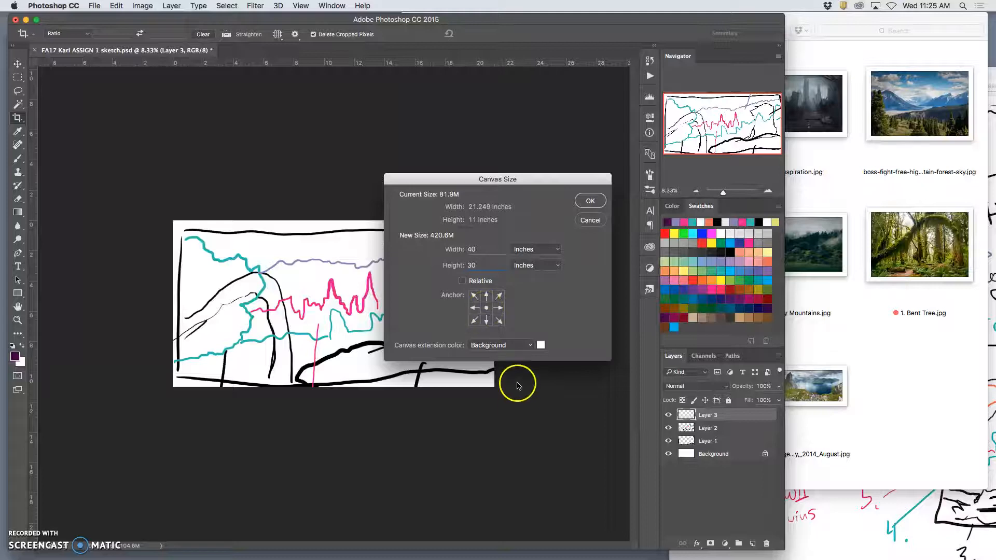
pyautogui.click(487, 324)
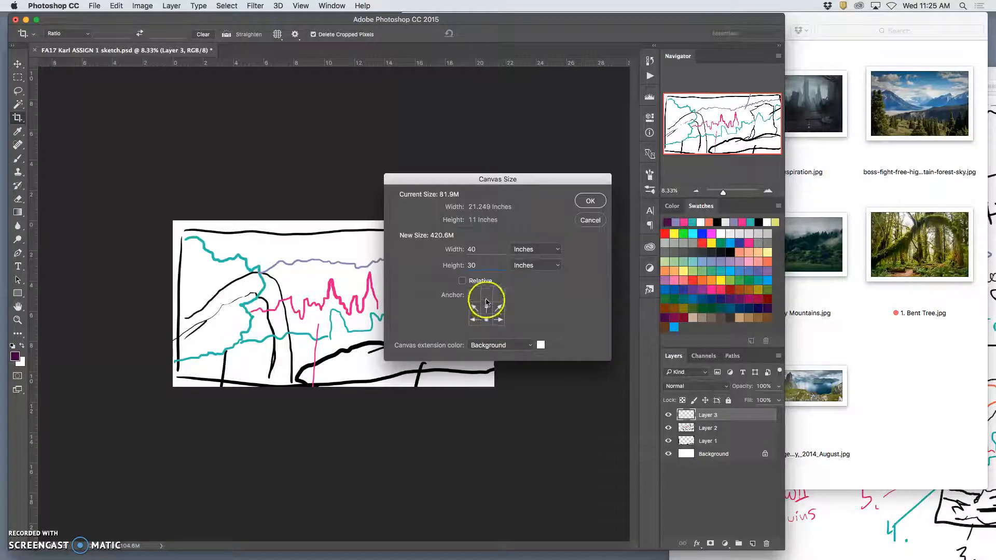
pyautogui.click(486, 308)
# Choose Gray as the canvas extension color and apply the new canvas size
pyautogui.click(528, 347)
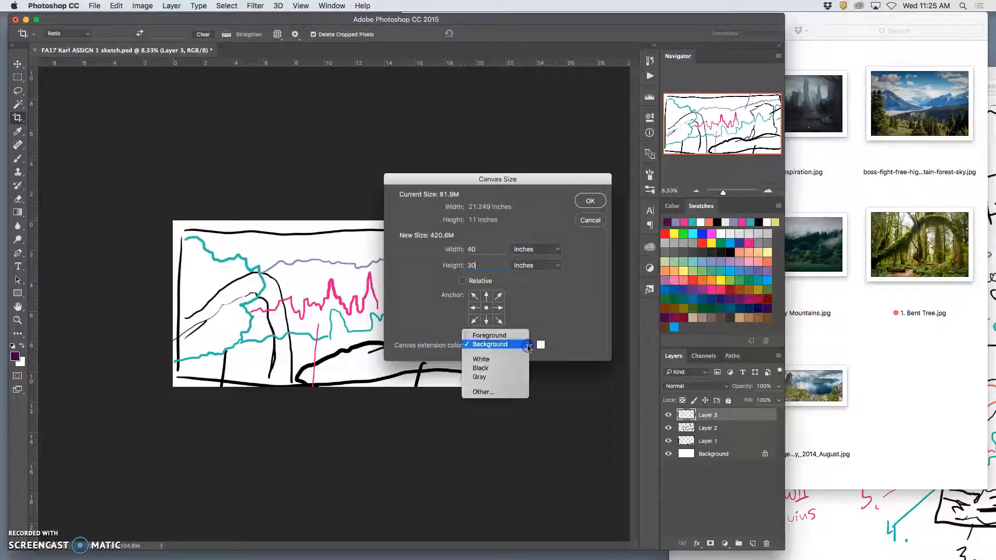
pyautogui.click(504, 379)
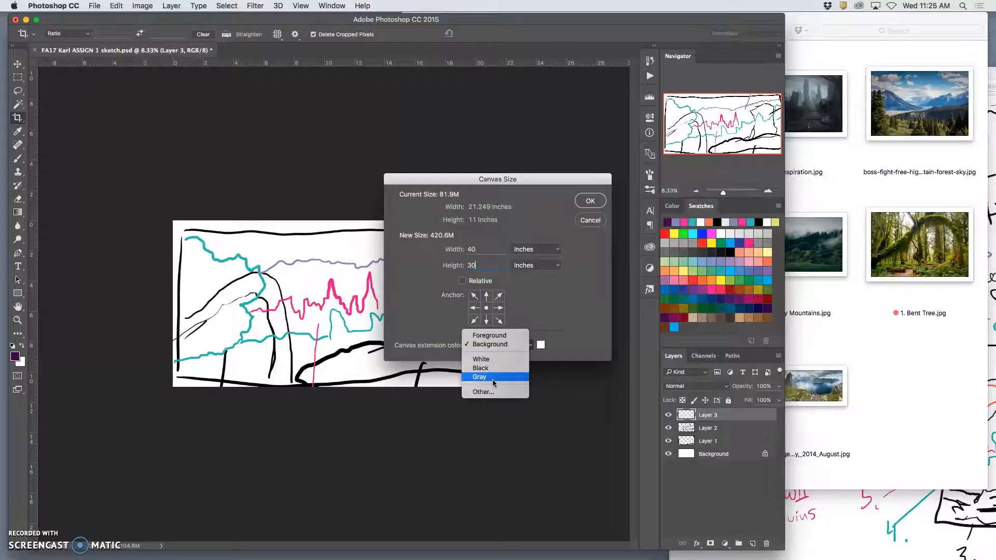
pyautogui.click(493, 381)
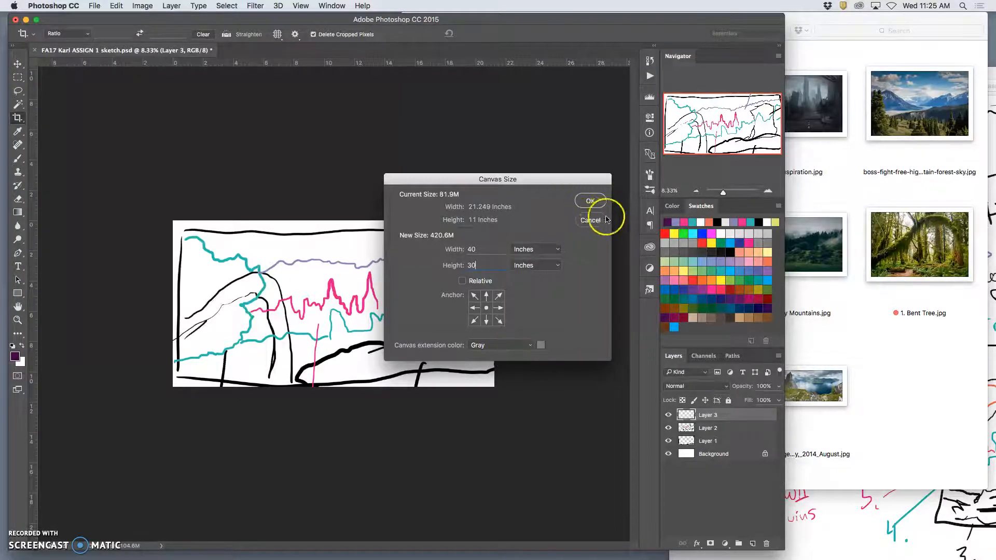
pyautogui.click(590, 201)
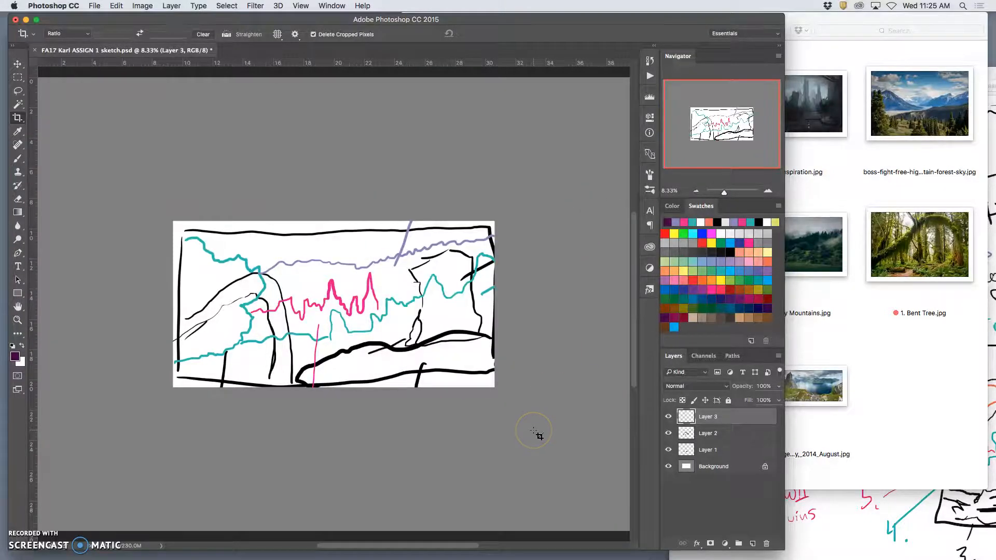
pyautogui.press('super+minus')
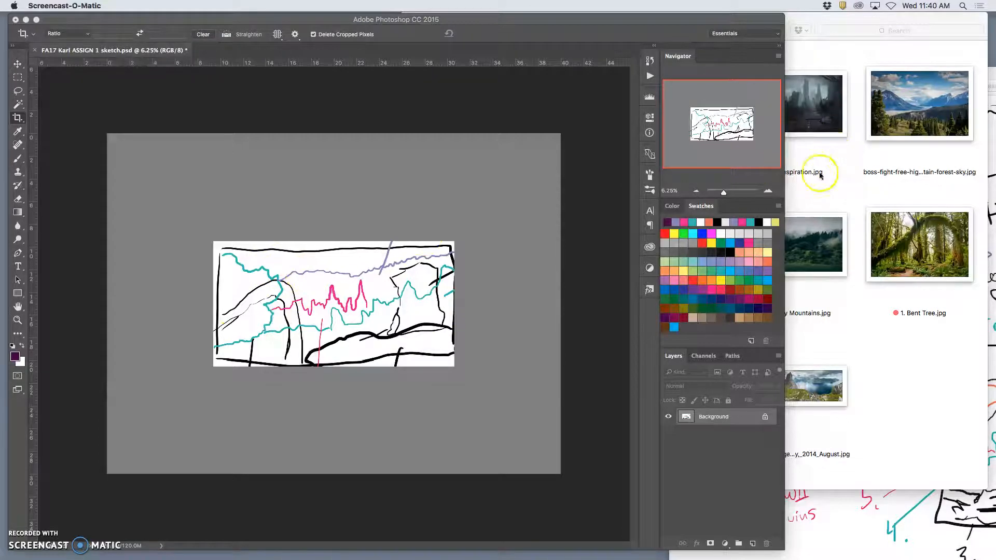
# Switch to the original sketch in Preview, close its Adjust Color window and return to Photoshop
pyautogui.click(918, 509)
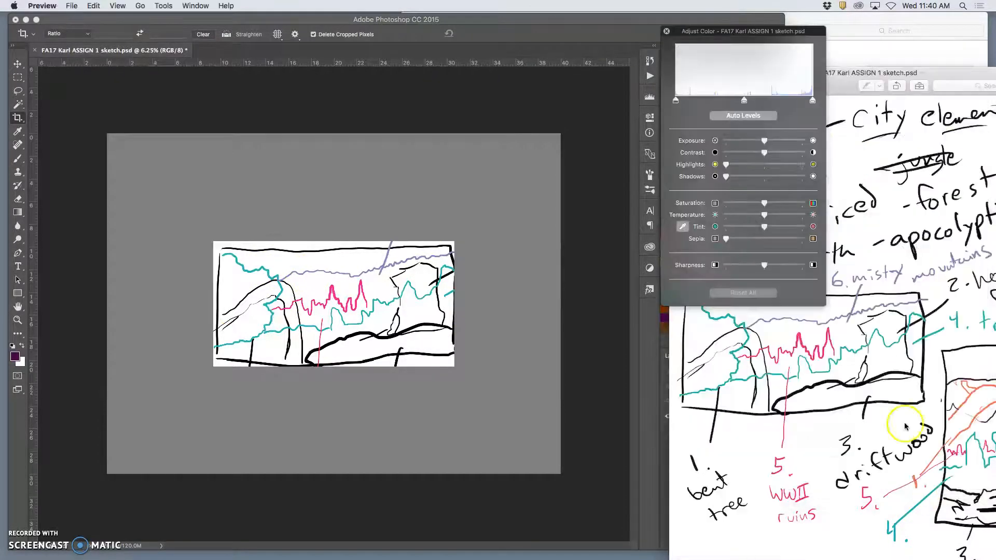
pyautogui.click(667, 31)
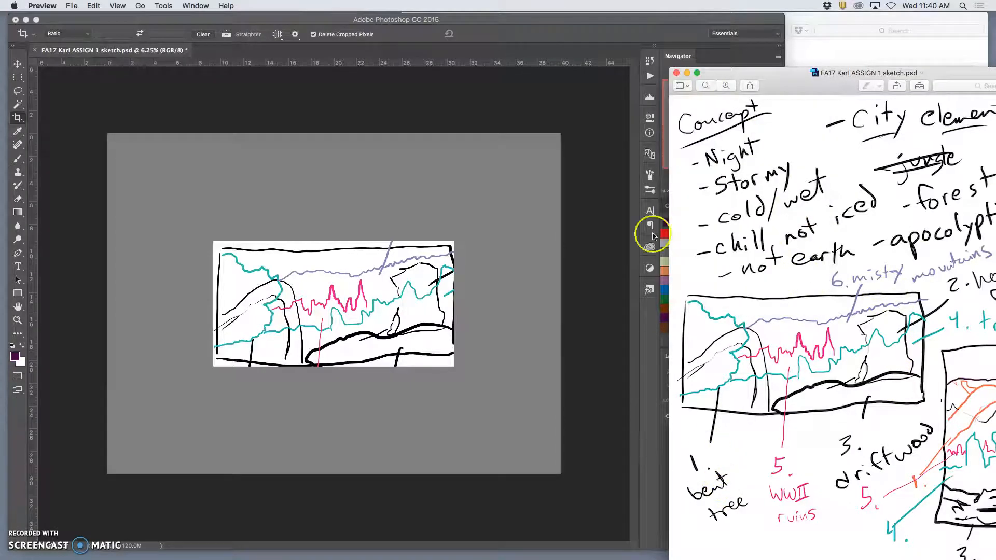
pyautogui.click(600, 18)
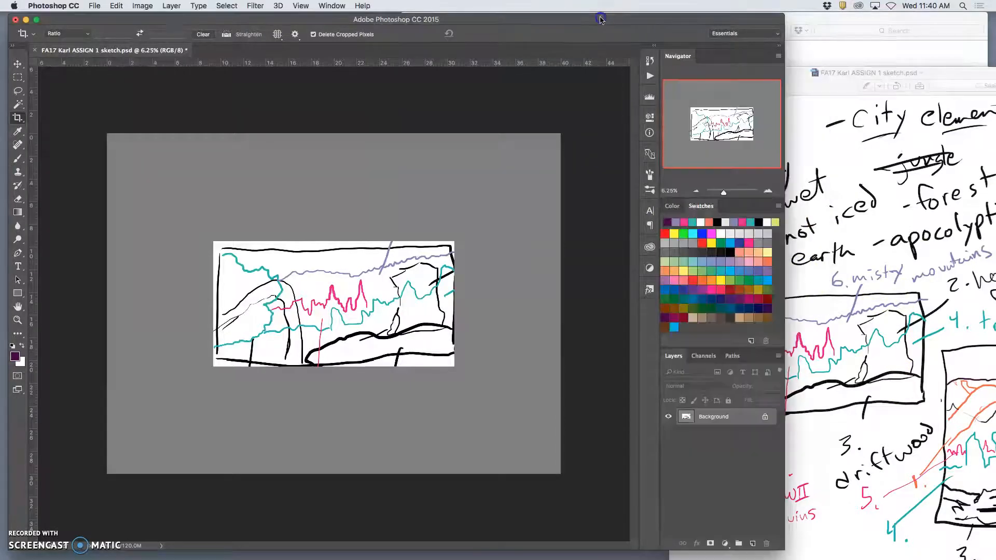
# Place 1. Bent Tree.jpg from the References folder onto the sketch's bent tree area and enlarge it to about 274%
pyautogui.click(845, 35)
pyautogui.moveTo(921, 252); pyautogui.dragTo(239, 303)
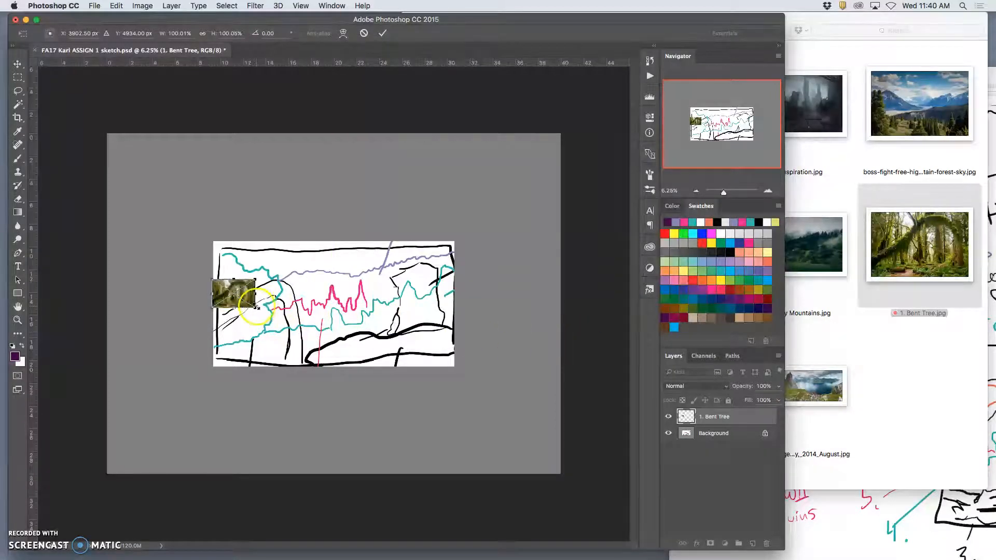
pyautogui.moveTo(255, 307); pyautogui.dragTo(293, 324)
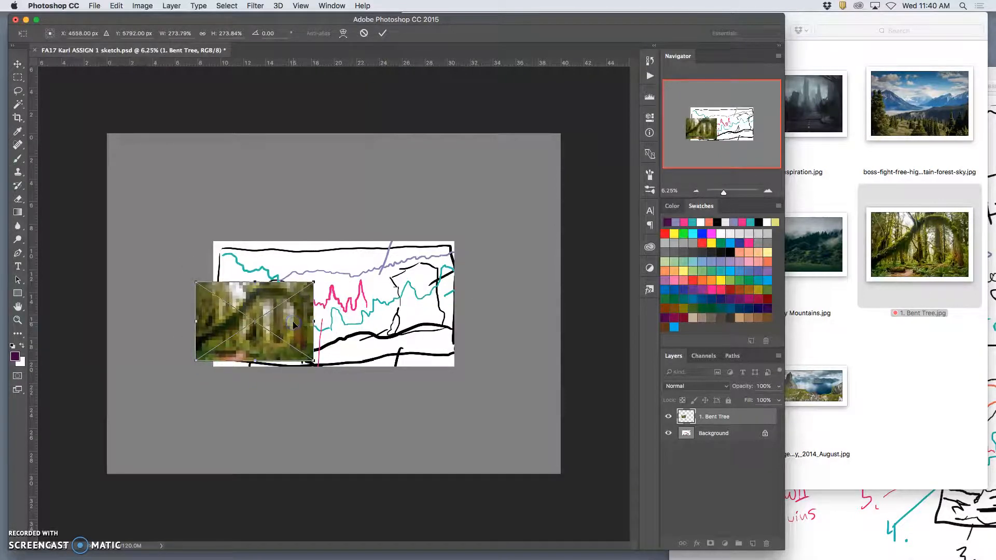
pyautogui.doubleClick(294, 322)
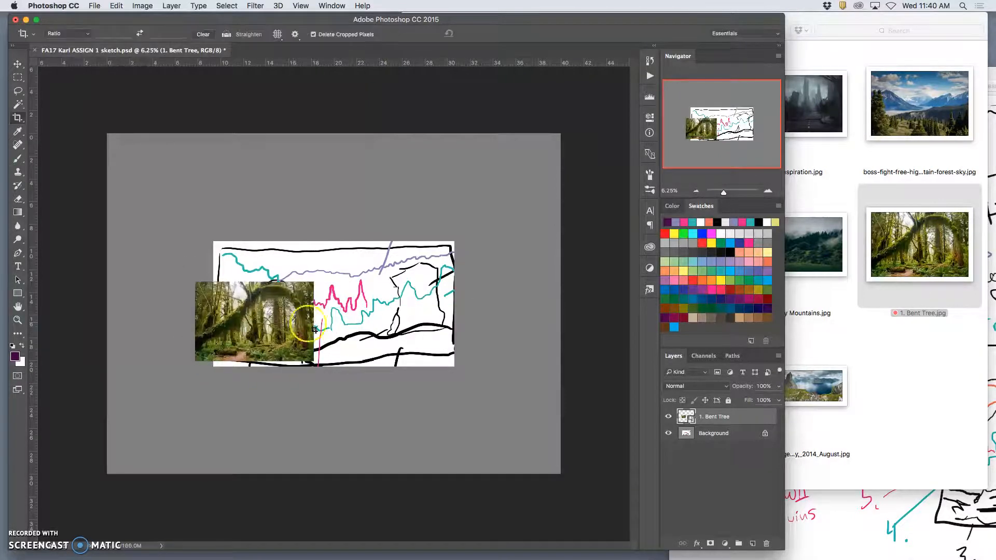
# Narrow the Bent Tree photo to about 236% width so its left edge meets the sketch's left border
pyautogui.hotkey('ctrl', 't')
pyautogui.moveTo(195, 322); pyautogui.dragTo(212, 322)
pyautogui.click(281, 332)
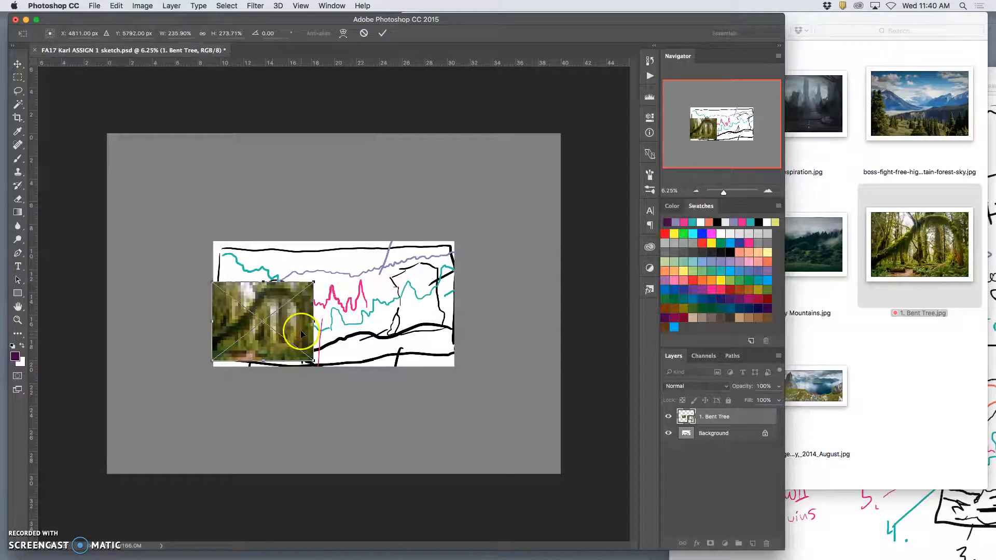
pyautogui.doubleClick(301, 333)
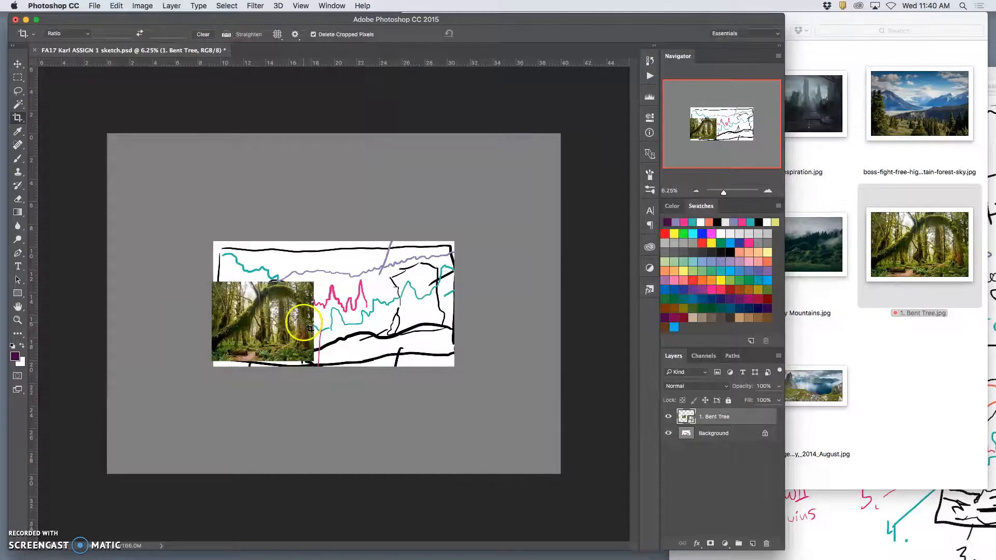
# Move the Bent Tree photo off the sketch onto the gray canvas below the sketch's lower-left corner
pyautogui.press('super+equal')
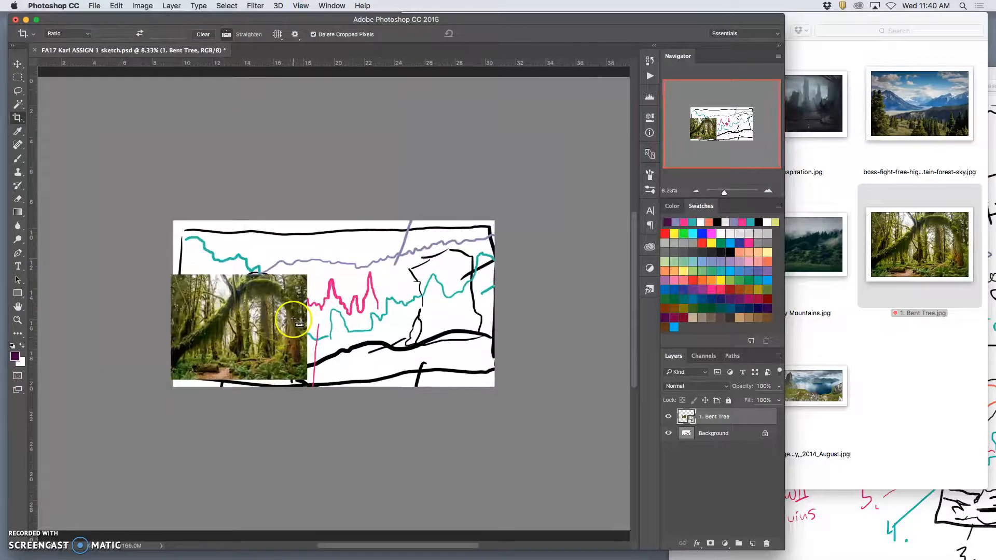
pyautogui.press('super+minus')
pyautogui.press('super+minus')
pyautogui.click(18, 64)
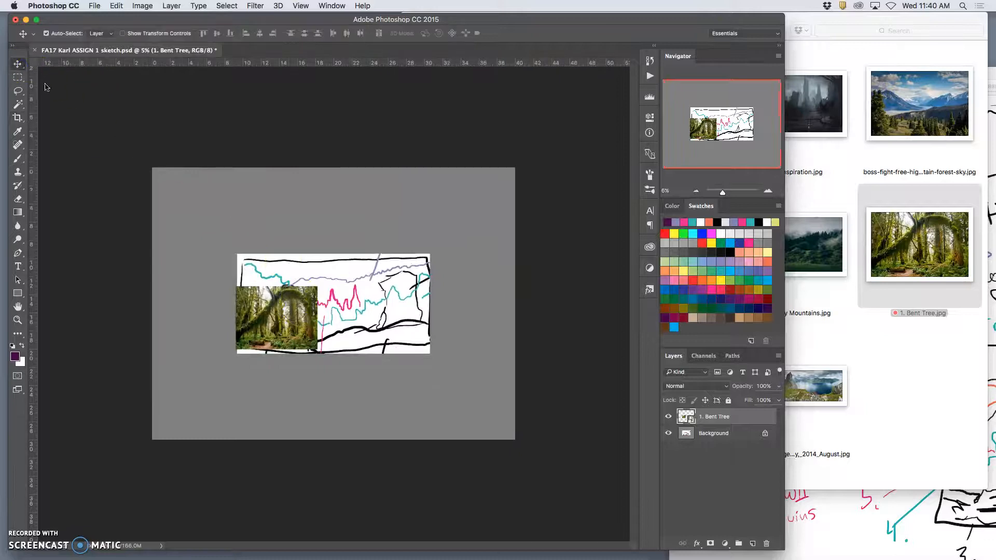
pyautogui.moveTo(296, 322)
pyautogui.mouseDown()
pyautogui.moveTo(220, 321)
pyautogui.moveTo(225, 216)
pyautogui.mouseUp()
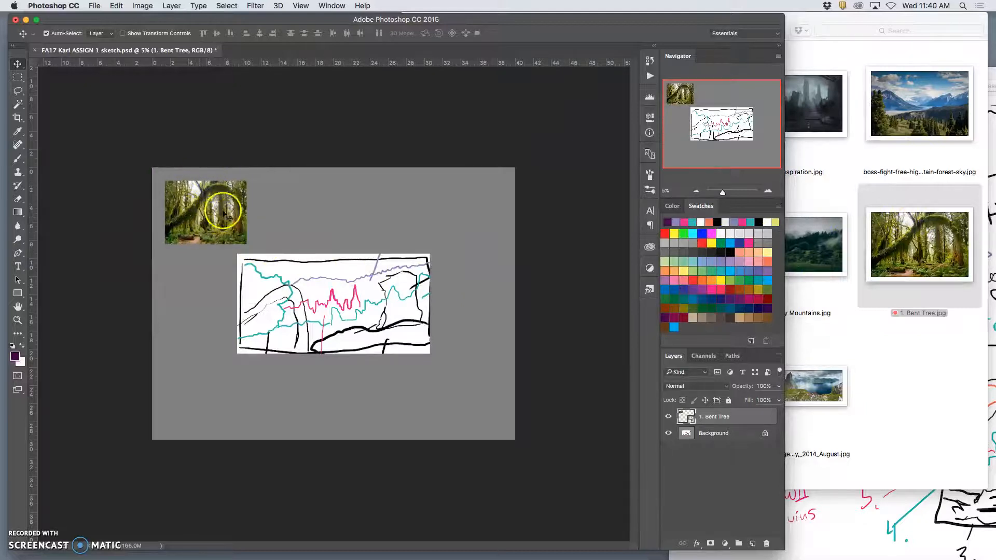
pyautogui.moveTo(197, 212); pyautogui.dragTo(267, 316)
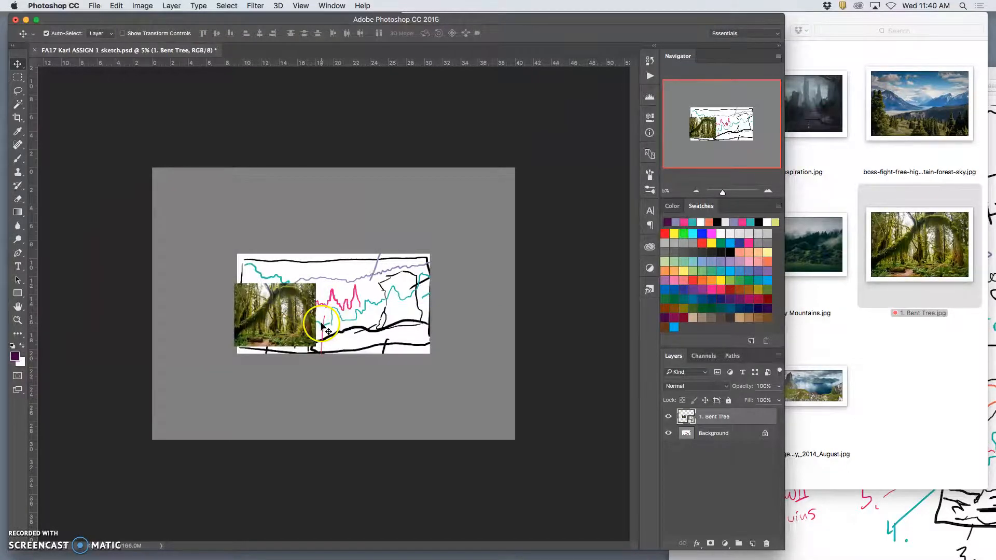
pyautogui.moveTo(291, 322); pyautogui.dragTo(225, 395)
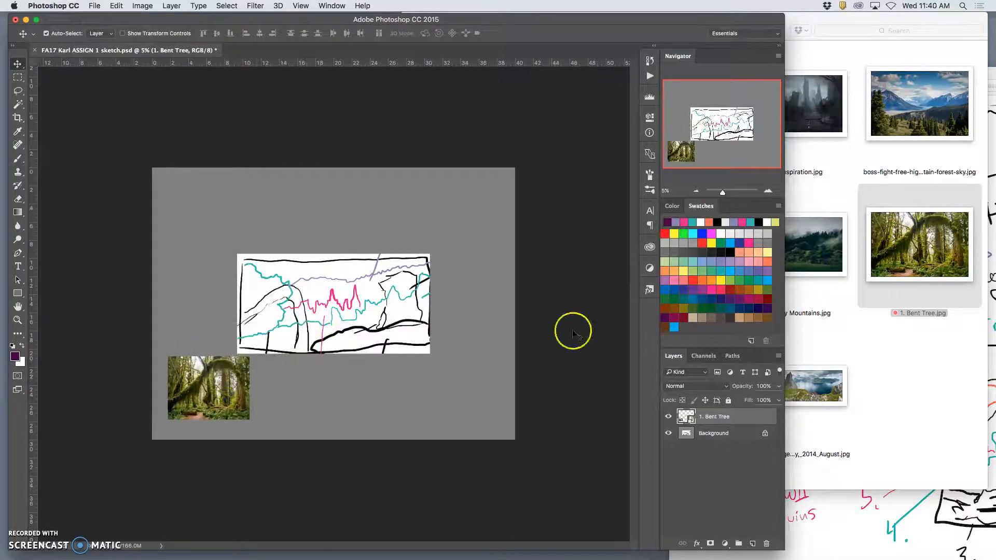
# Lower the sketch reference window in Preview, then place the 2. house ruin photo from the References folder into the Photoshop document
pyautogui.click(898, 506)
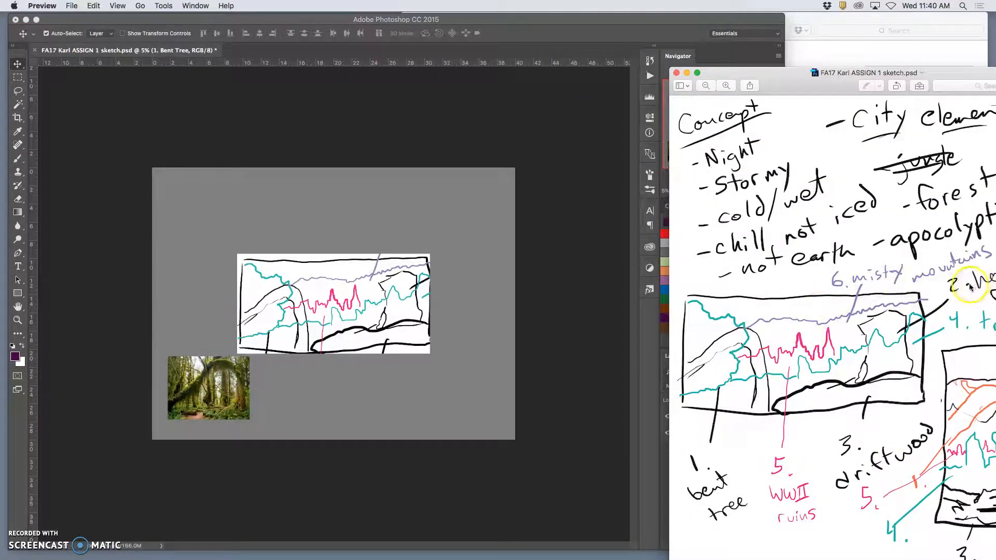
pyautogui.moveTo(962, 75); pyautogui.dragTo(955, 166)
pyautogui.click(863, 57)
pyautogui.moveTo(683, 115); pyautogui.dragTo(319, 210)
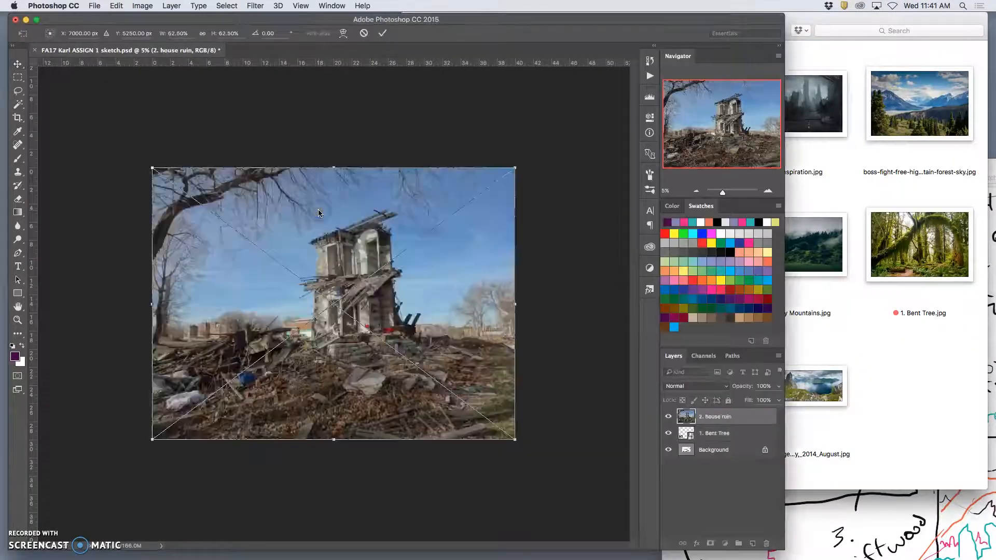
# Scale the house ruin photo down to less than half the canvas width and position it over the sketch's right part
pyautogui.moveTo(513, 437)
pyautogui.mouseDown()
pyautogui.moveTo(517, 425)
pyautogui.moveTo(444, 397)
pyautogui.moveTo(375, 319)
pyautogui.moveTo(395, 351)
pyautogui.moveTo(415, 355)
pyautogui.mouseUp()
pyautogui.moveTo(385, 311); pyautogui.dragTo(448, 321)
pyautogui.press('Return')
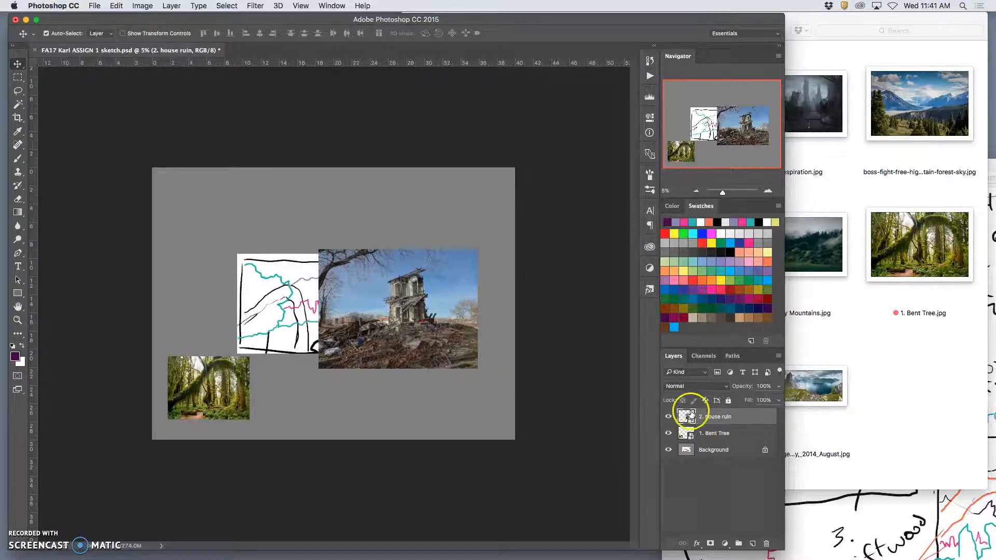
pyautogui.moveTo(409, 304); pyautogui.dragTo(443, 291)
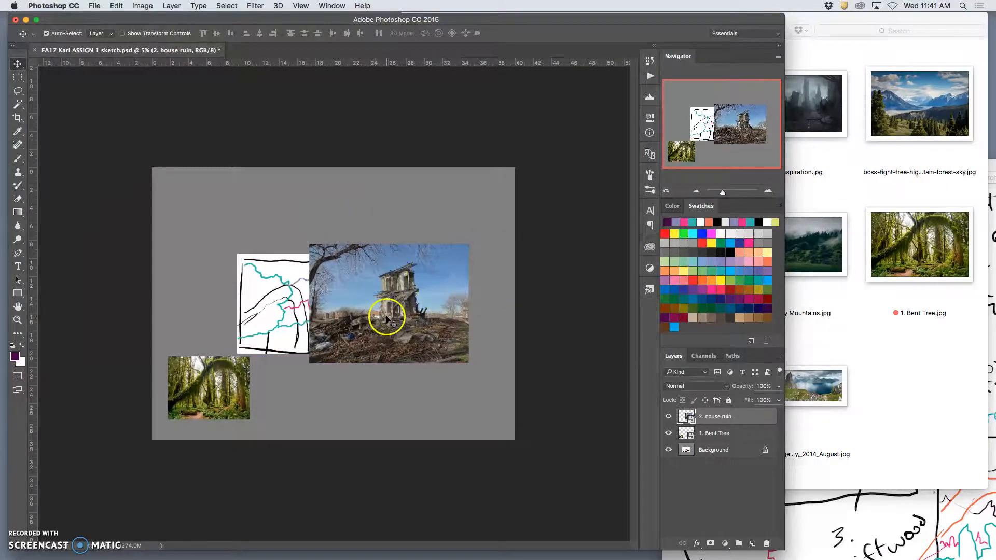
# Draw a Lasso selection around the ruined house and the debris field in the house ruin photo
pyautogui.click(18, 91)
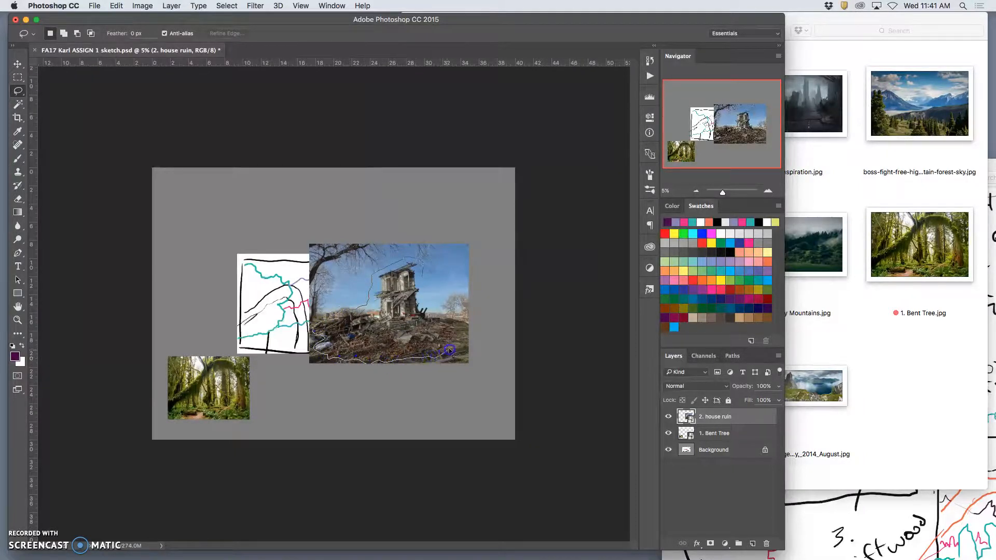
pyautogui.moveTo(466, 340); pyautogui.dragTo(467, 336)
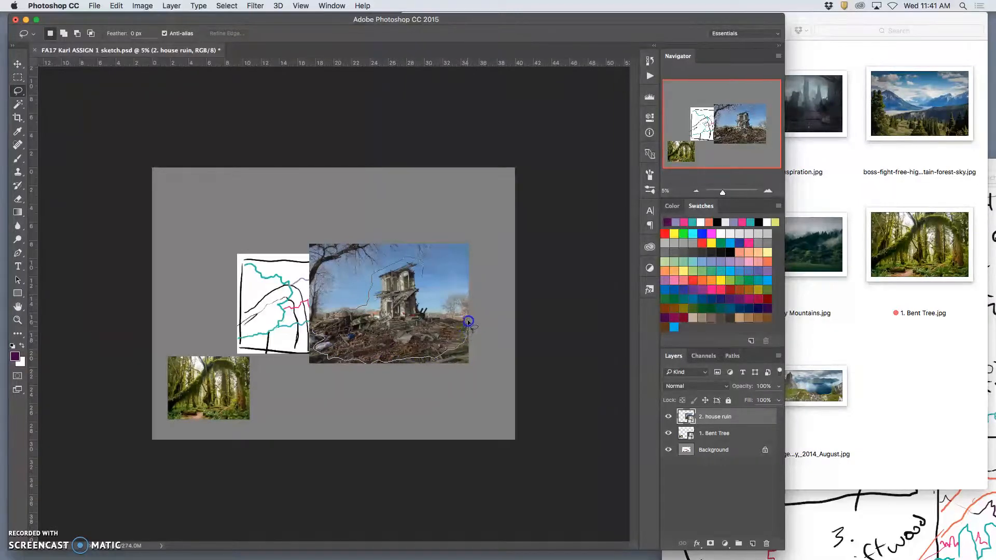